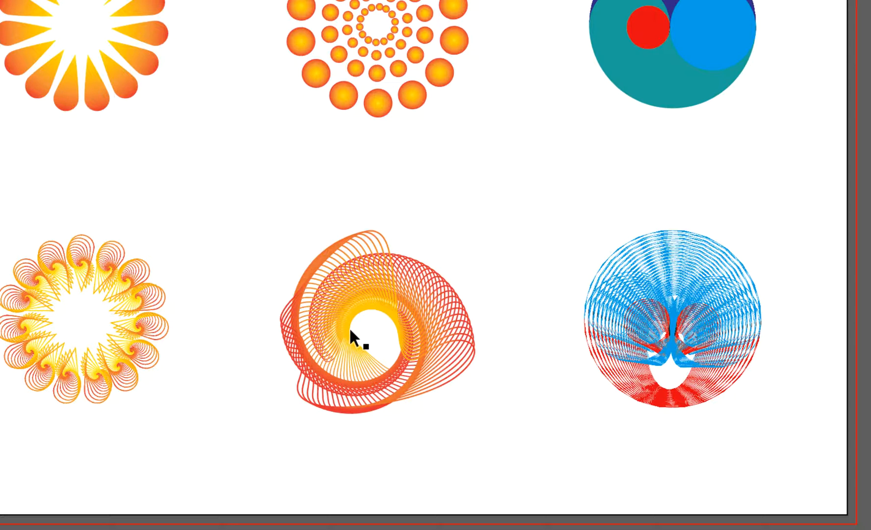
In the Untitled-3 document, delete the spirograph line artwork in the upper left of the black artboard.
key("v")
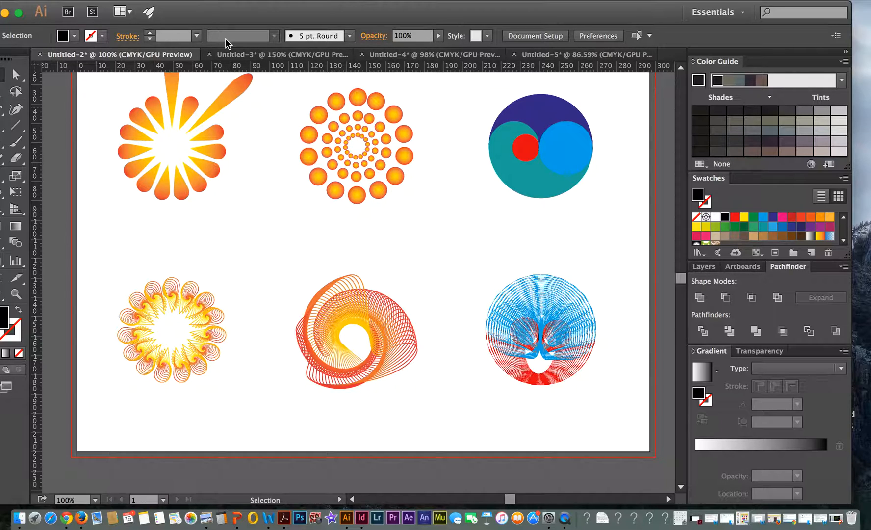
left_click(239, 56)
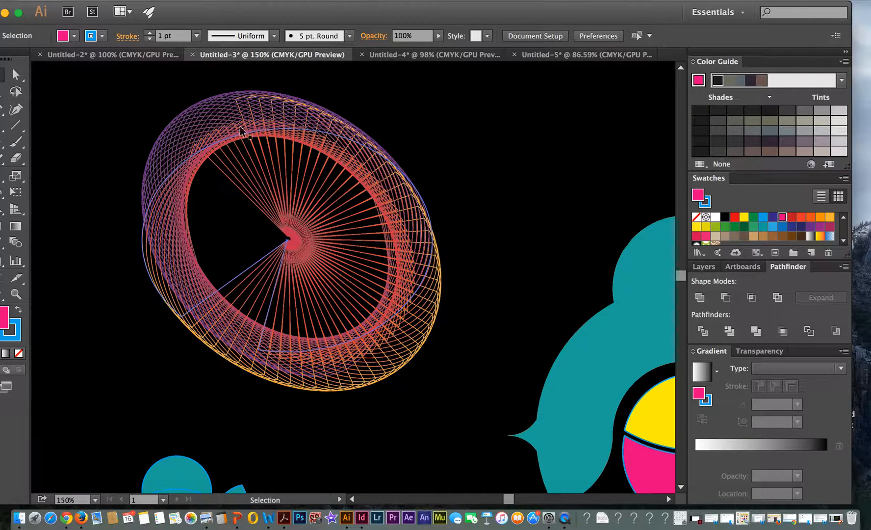
left_click(221, 140)
key("Delete")
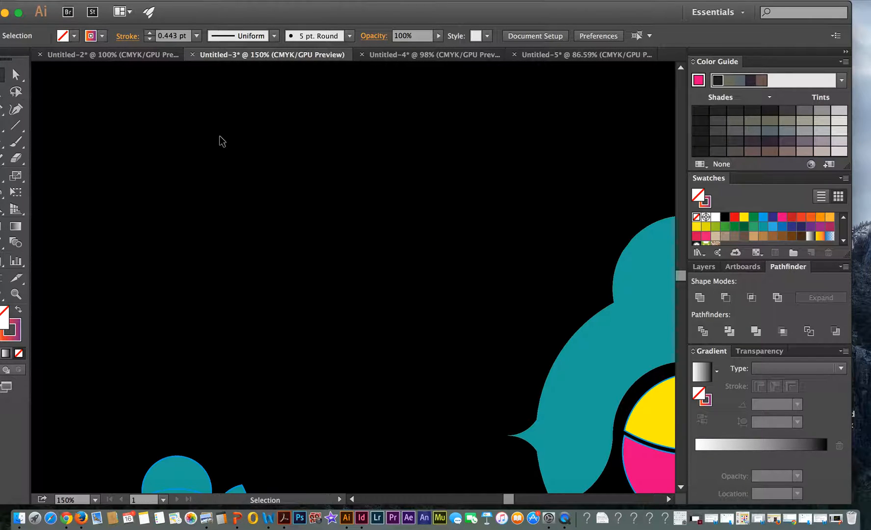
Draw a nearly circular ellipse with the Ellipse tool in the empty upper-left area of the black artboard.
key("super+0")
key("super+equal")
key("super+equal")
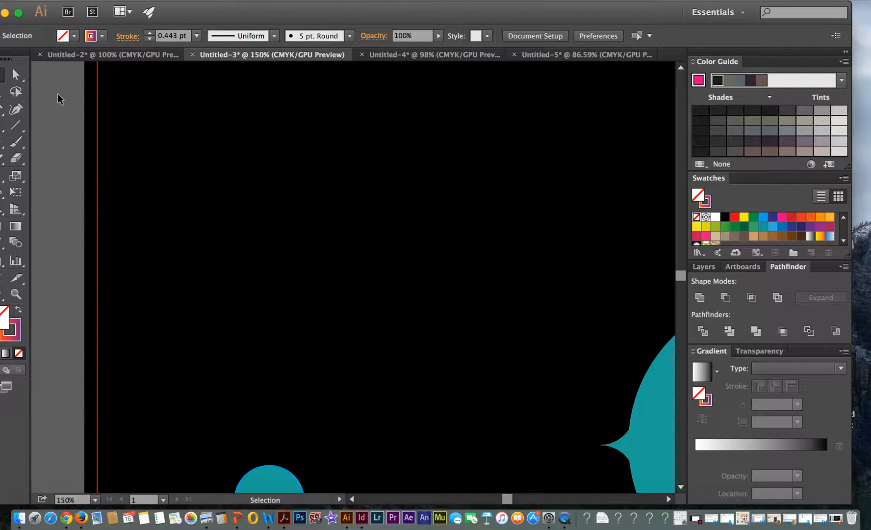
left_click_drag(189, 10, 218, 9)
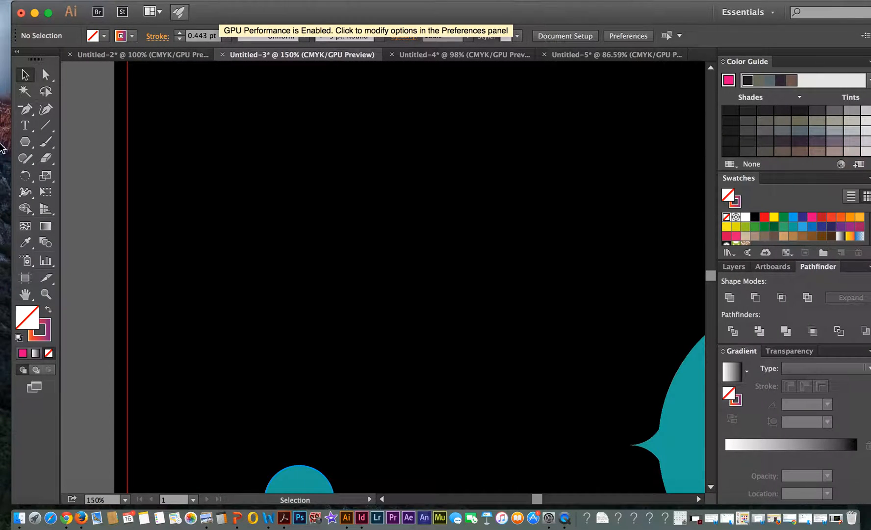
left_click(25, 158)
left_click(25, 141)
left_click(87, 175)
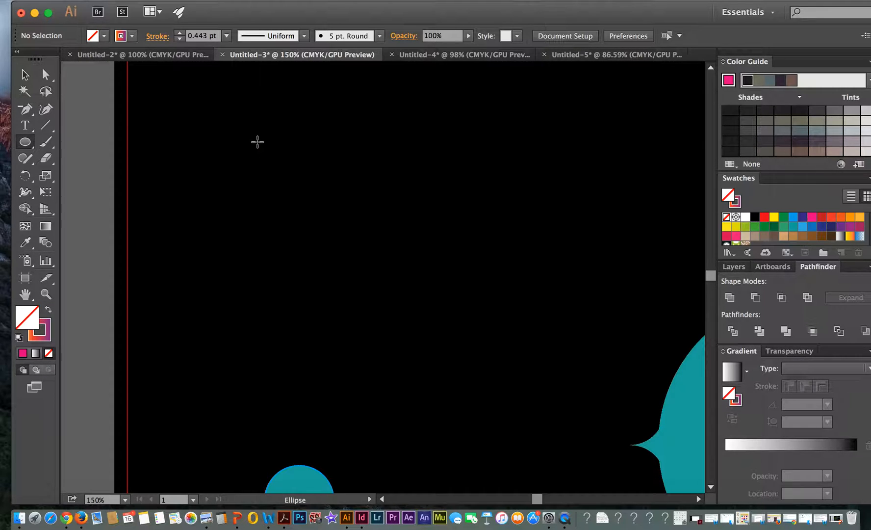
left_click_drag(252, 134, 474, 348)
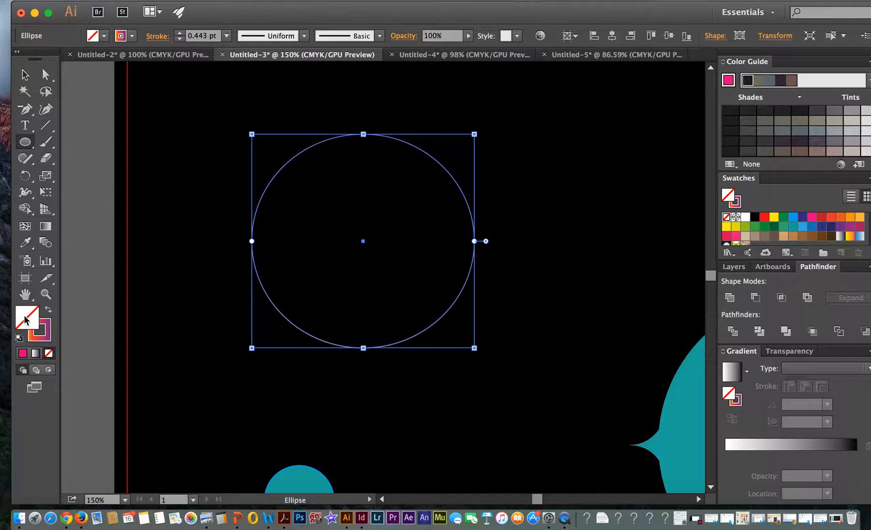
Remove the circle's stroke and send the circle to the back of the artwork.
left_click(47, 341)
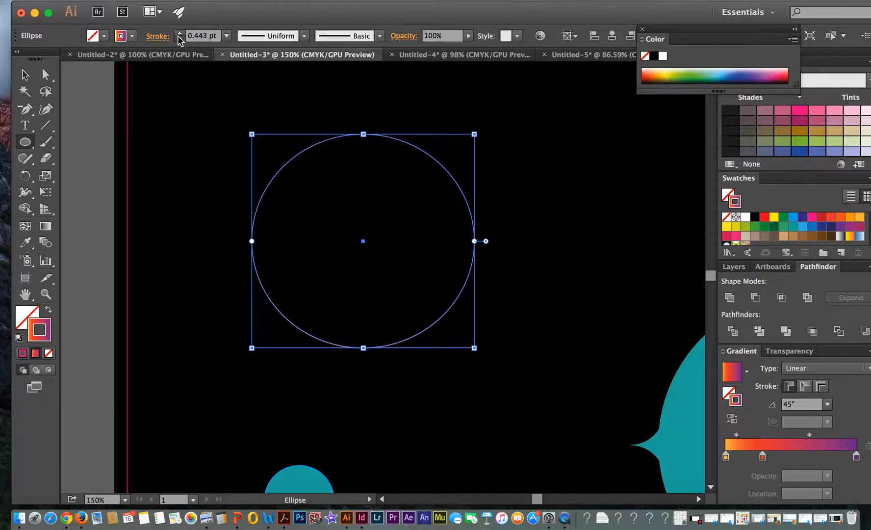
key("/")
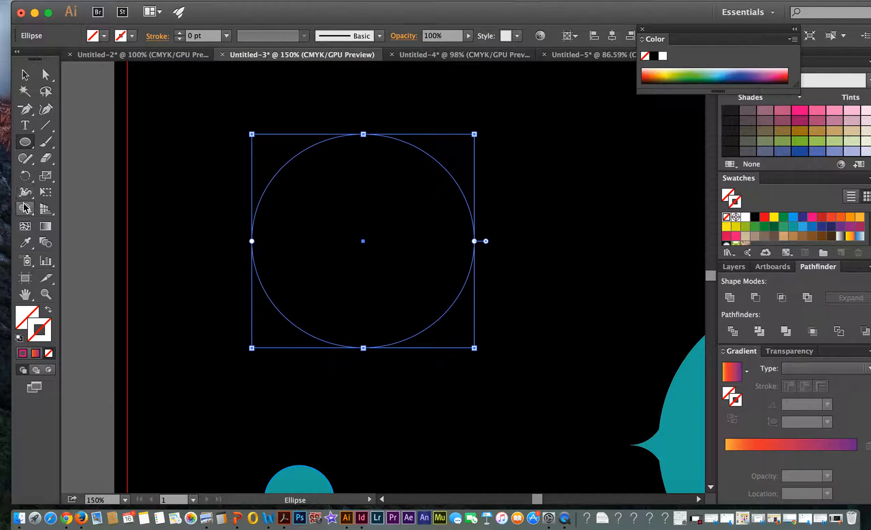
left_click(26, 76)
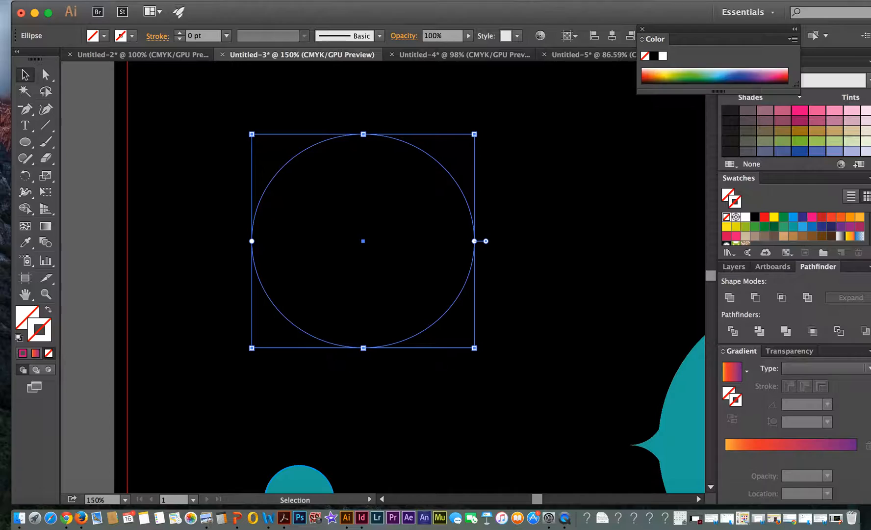
left_click(178, 0)
mouse_move(250, 22)
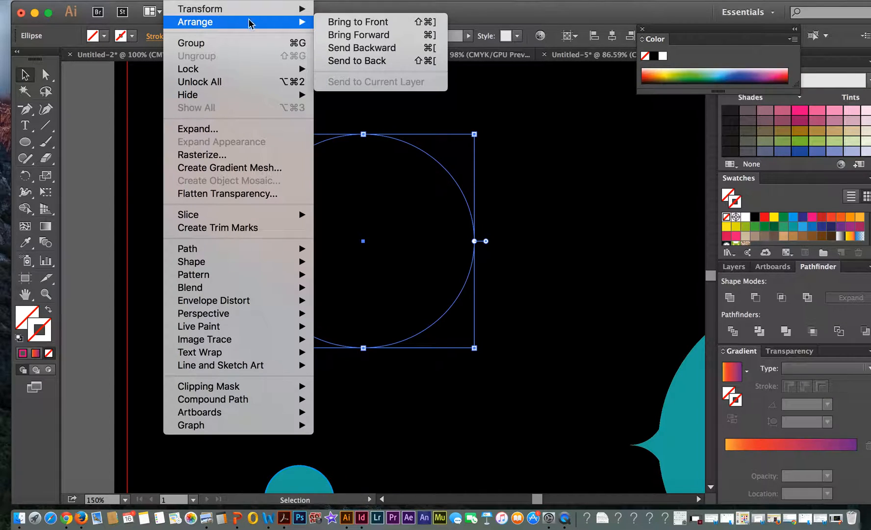
left_click(360, 61)
left_click(101, 189)
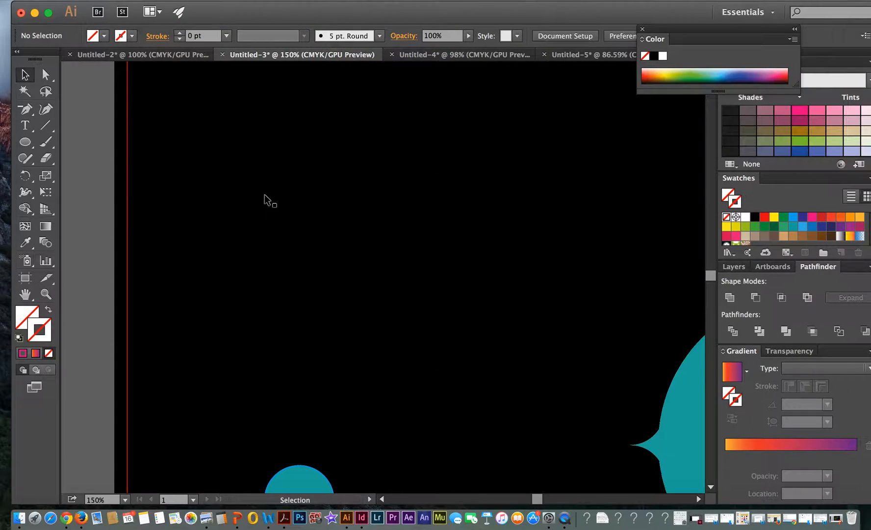
Select the circle again and give its outline a solid pink stroke.
left_click_drag(243, 153, 322, 212)
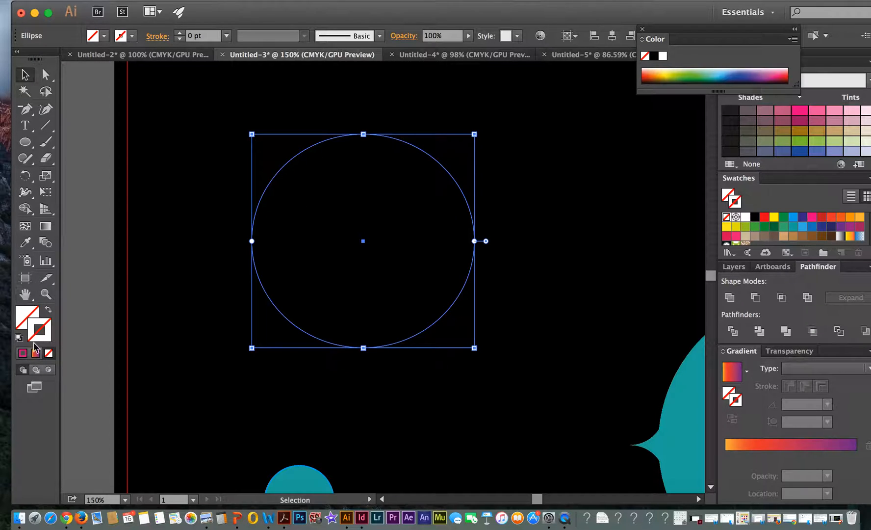
left_click(23, 354)
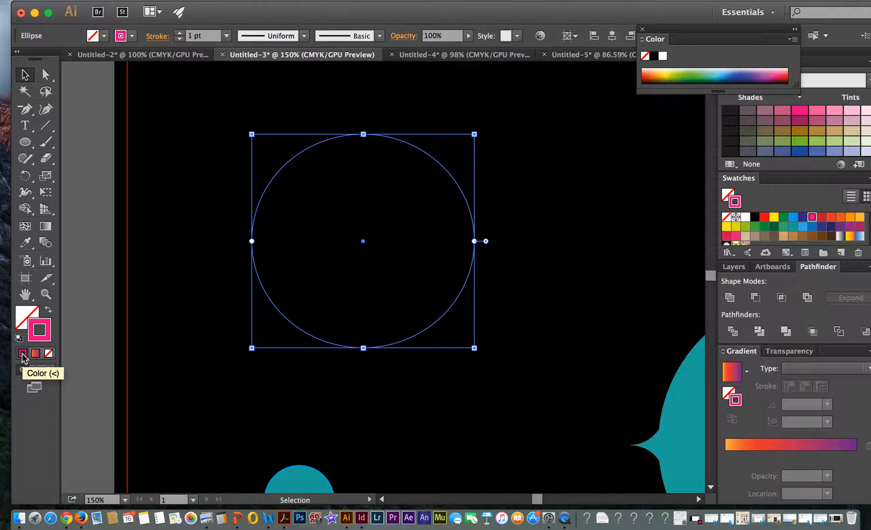
left_click(103, 126)
Move the circle off the black background onto the empty canvas to the left of the artboard.
left_click_drag(205, 157, 440, 315)
key("super+alt")
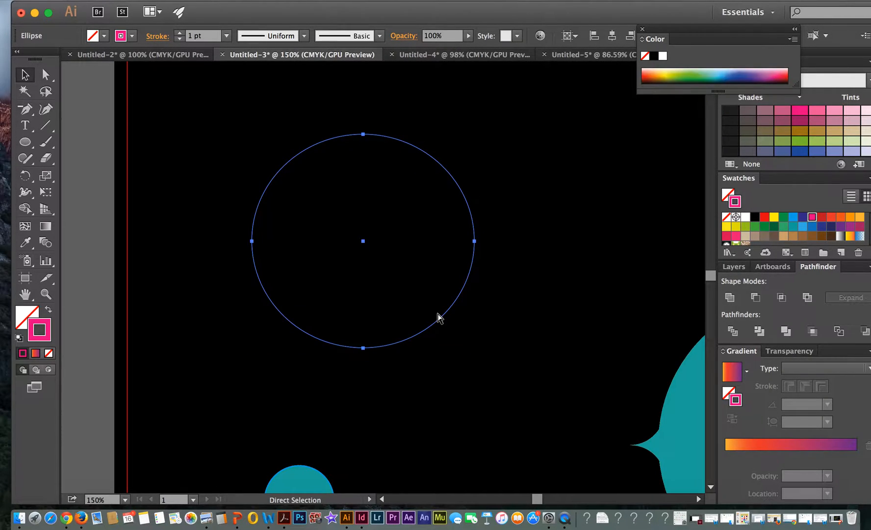
key("super+minus")
key("super+minus")
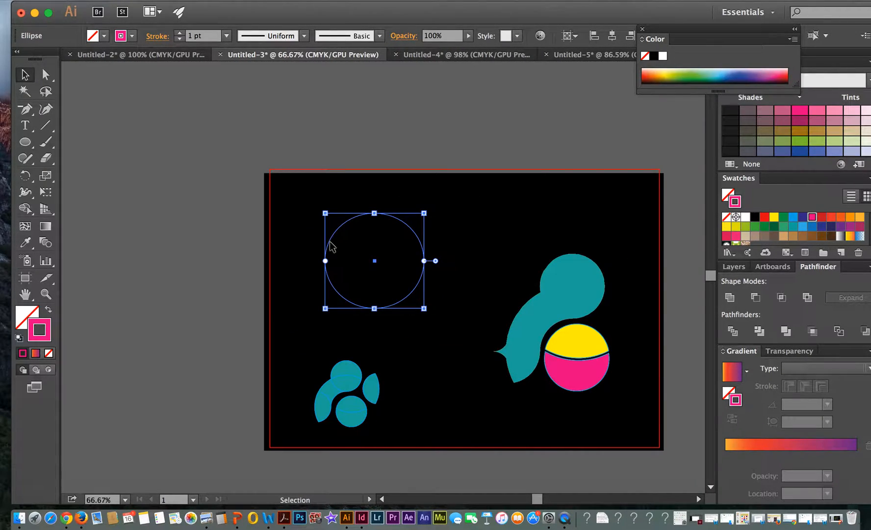
left_click_drag(337, 231, 167, 271)
left_click(189, 220)
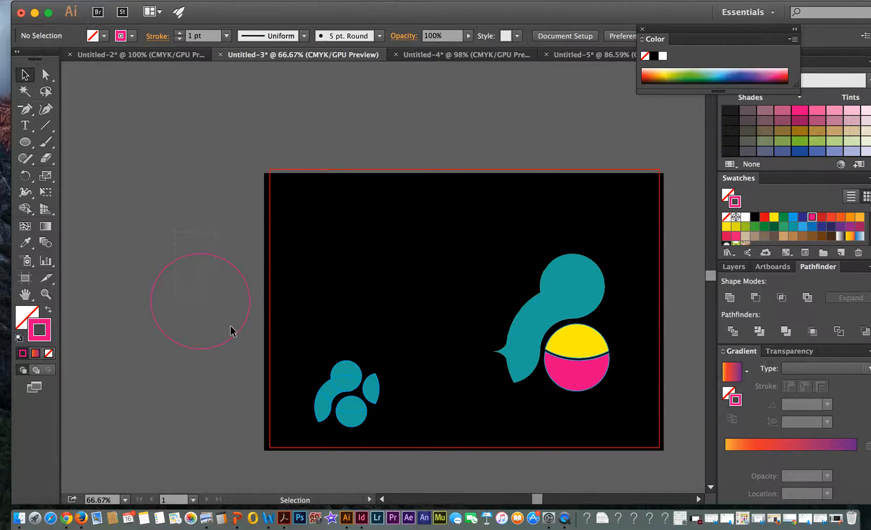
Set the pink circle's stroke weight to 3 pt.
left_click(227, 264)
left_click(180, 31)
left_click(180, 31)
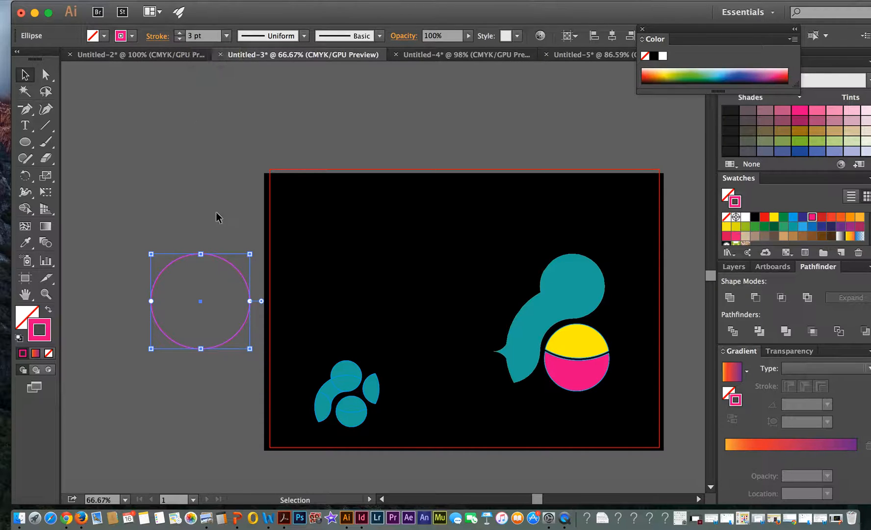
left_click(210, 188)
Move the circle a little higher on the canvas beside the artboard.
left_click_drag(203, 255, 201, 196)
left_click(25, 294)
left_click_drag(149, 290, 249, 343)
key("v")
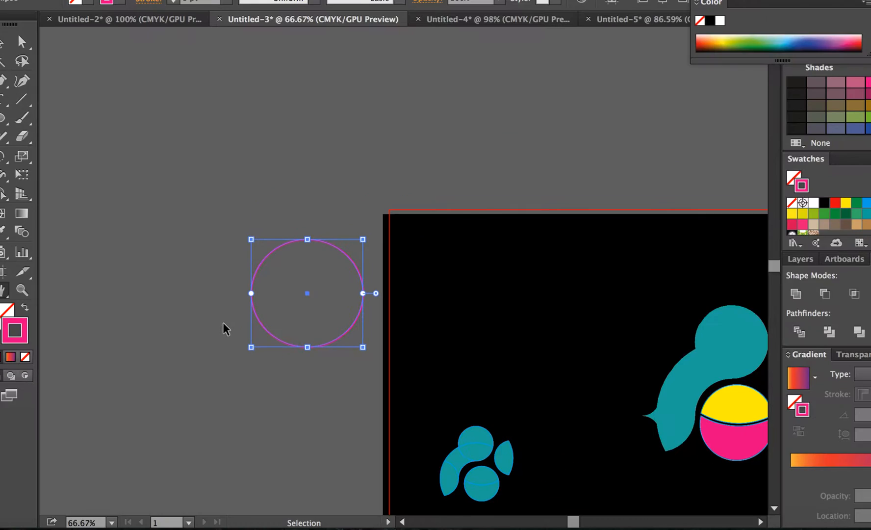
key("h")
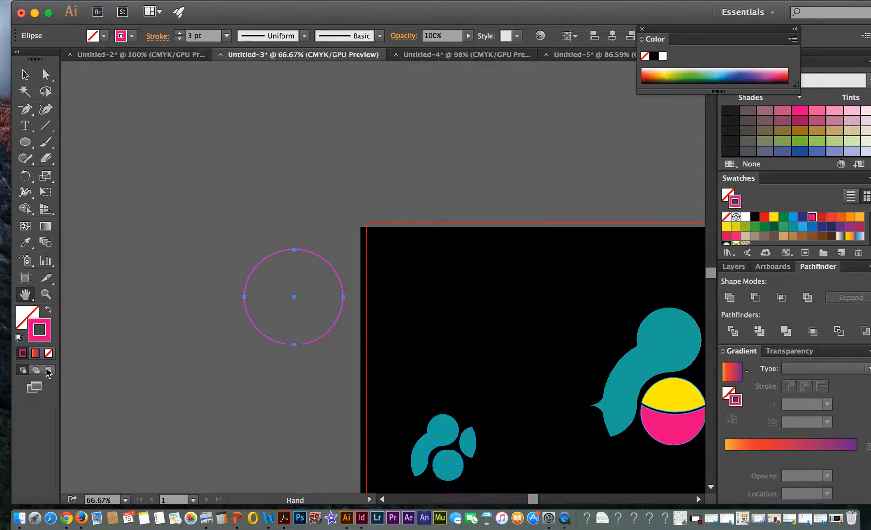
Apply the orange, red and purple linear gradient to the circle's stroke.
left_click(35, 353)
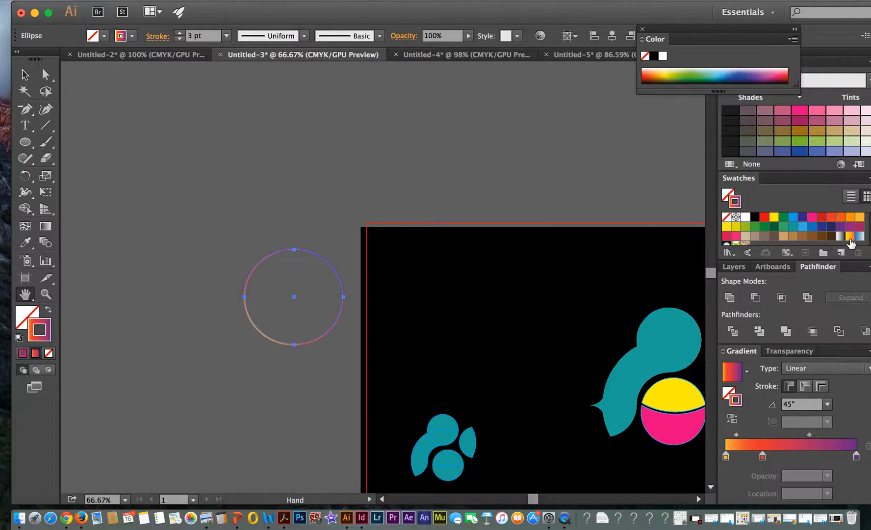
left_click(106, 36)
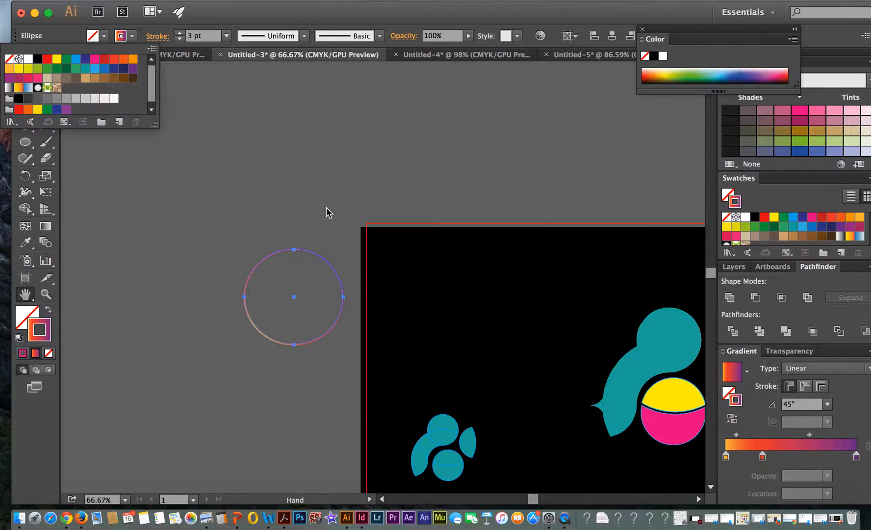
left_click(849, 462)
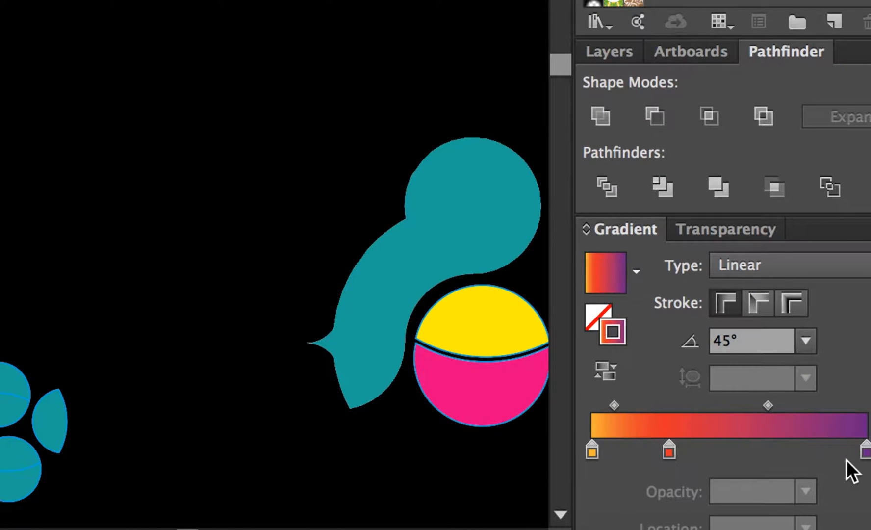
Change the purple end stop of the stroke gradient to C 40, M 30, Y 56, K 72.
left_click(867, 451)
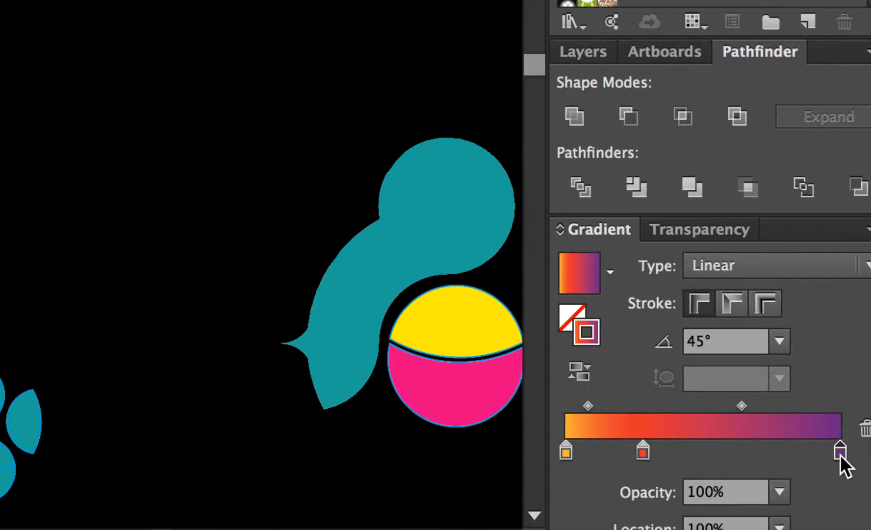
double_click(841, 454)
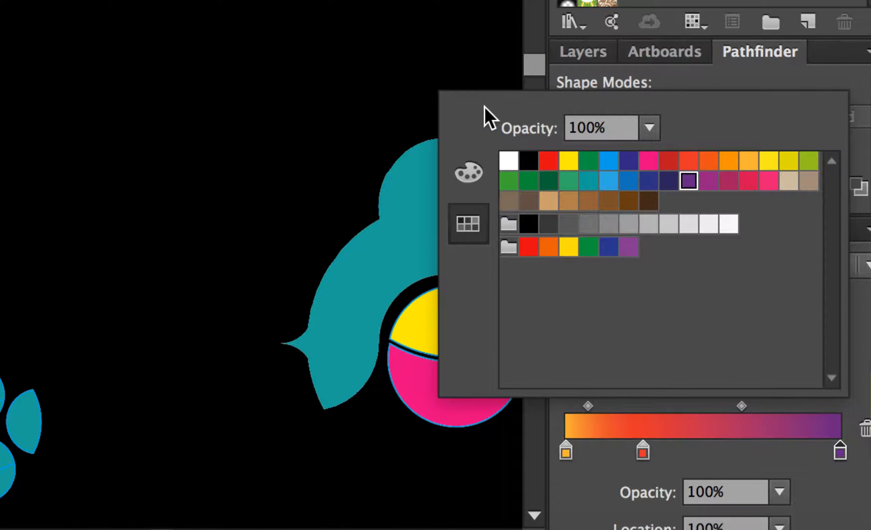
left_click(468, 175)
left_click(689, 176)
left_click_drag(671, 181, 663, 180)
left_click_drag(660, 216, 689, 253)
left_click_drag(696, 287, 713, 289)
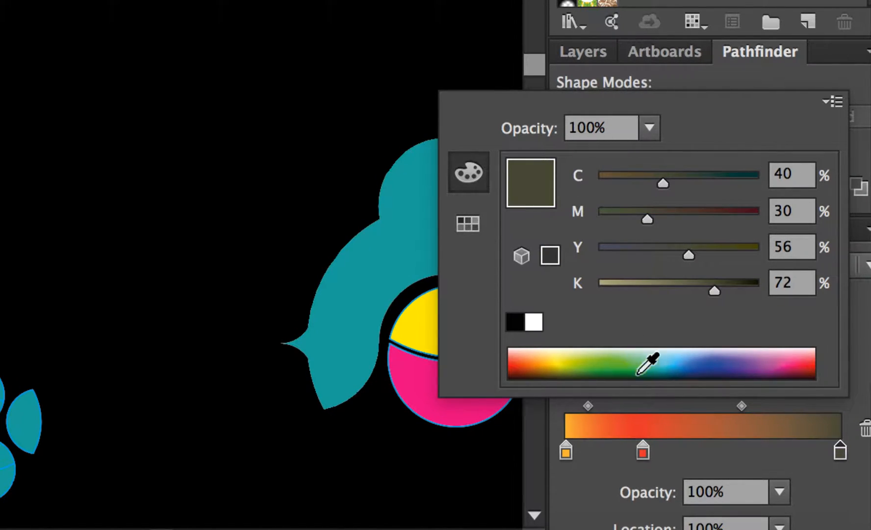
Change the red middle stop of the stroke gradient to a dark teal from the colour spectrum.
left_click(643, 452)
double_click(643, 452)
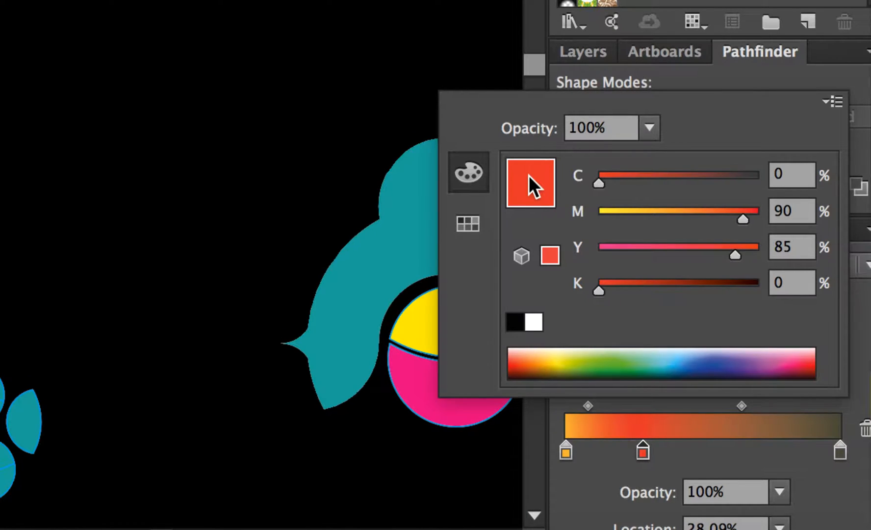
left_click(577, 359)
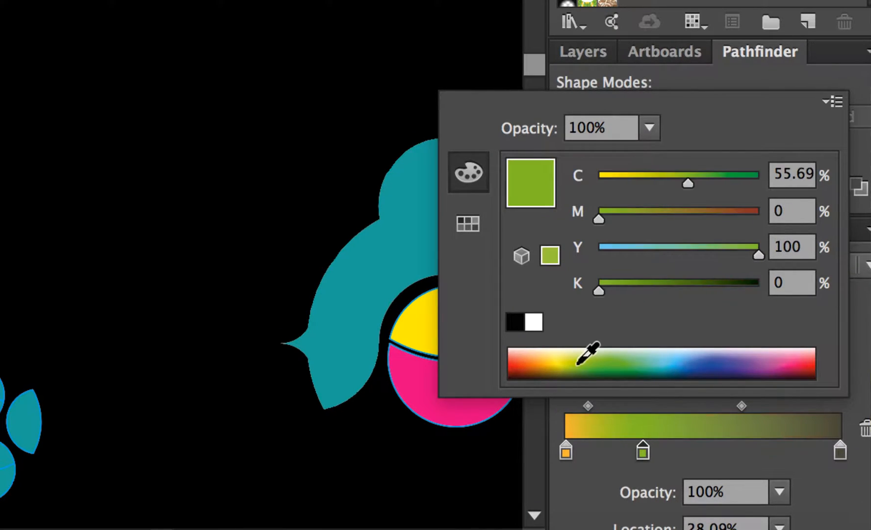
left_click(649, 372)
left_click(650, 369)
Change the orange start stop of the stroke gradient to purple, C 50.2, M 79.22, Y 0, K 0.
left_click(565, 456)
double_click(565, 457)
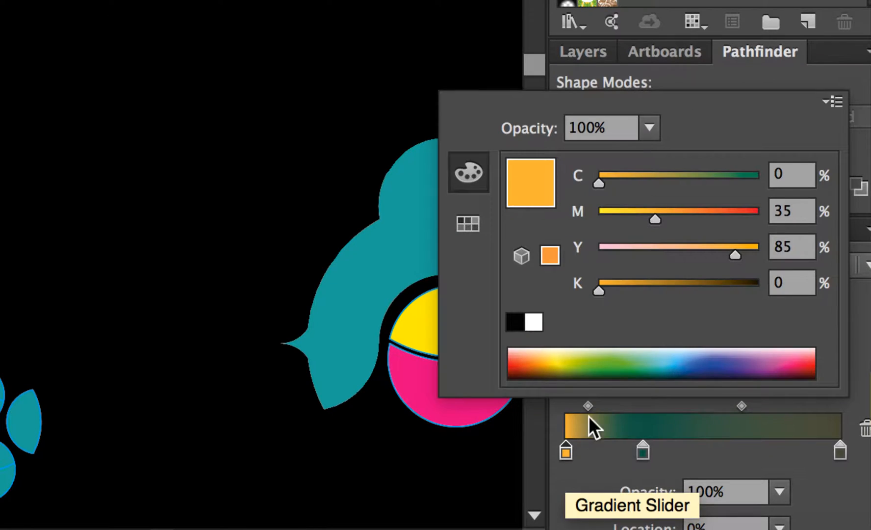
left_click(756, 361)
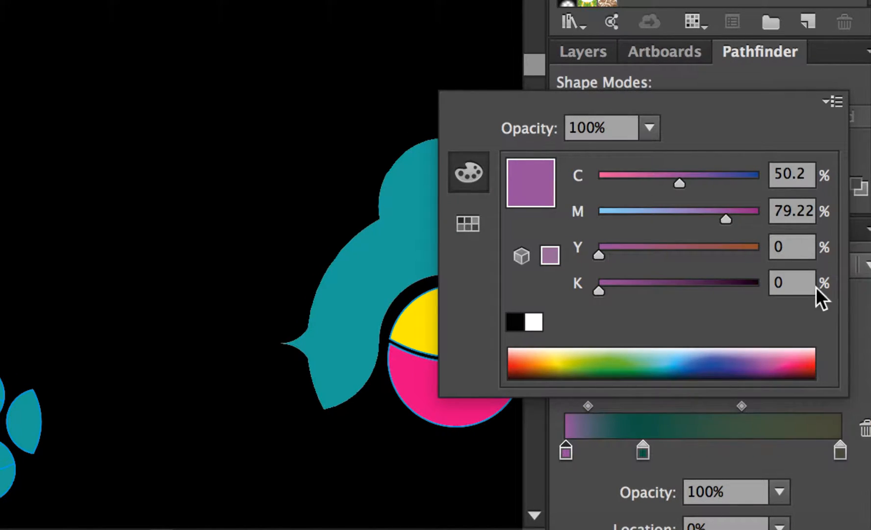
Change the end stop of the stroke gradient to green, C 68.24, M 19.61, Y 100, K 5.1.
left_click(837, 449)
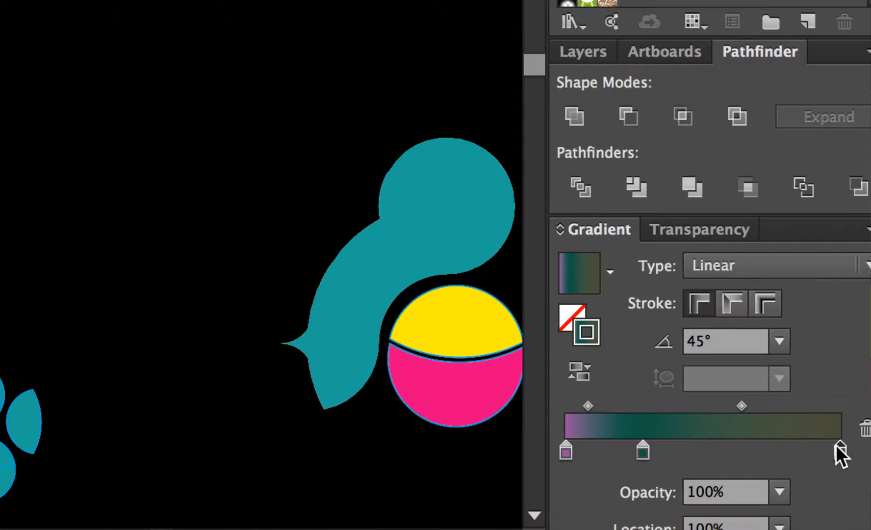
double_click(837, 449)
left_click(576, 366)
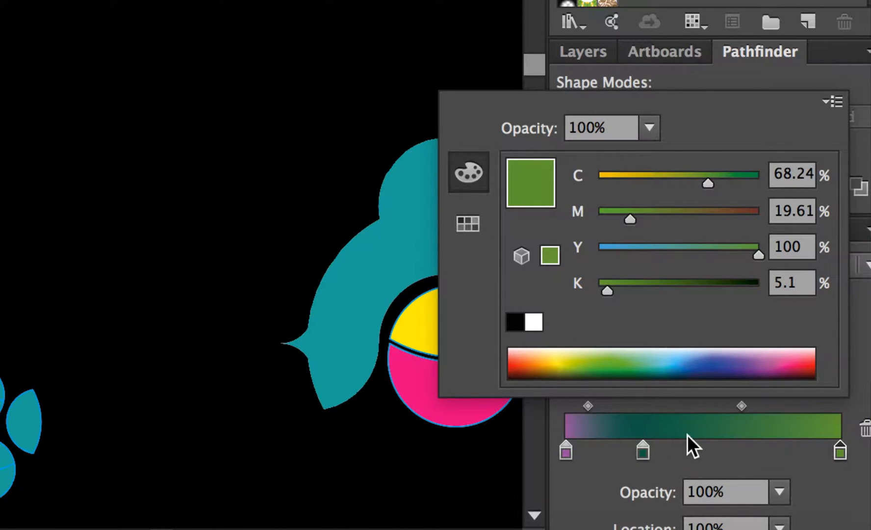
Replace the teal gradient stop with a new one at 48.45% location, coloured blue (C 83.92, M 63.14, Y 0, K 0).
left_click_drag(641, 448, 680, 478)
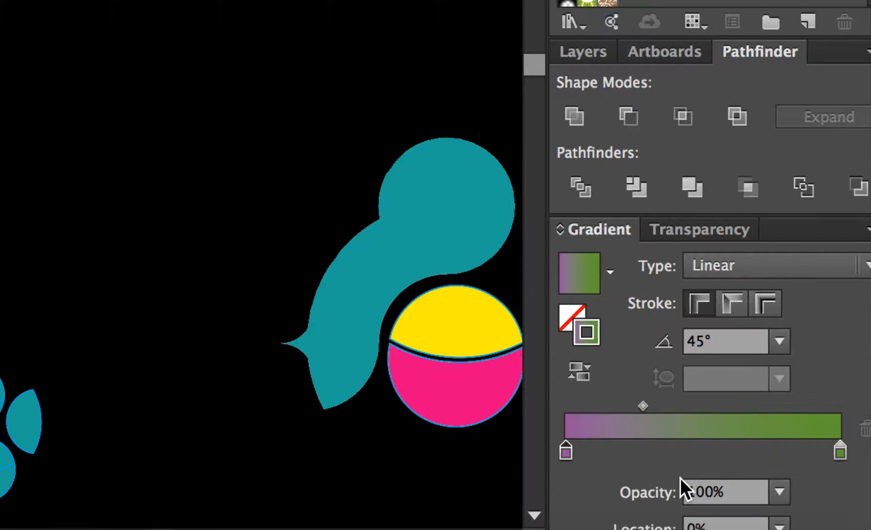
left_click(698, 447)
double_click(697, 449)
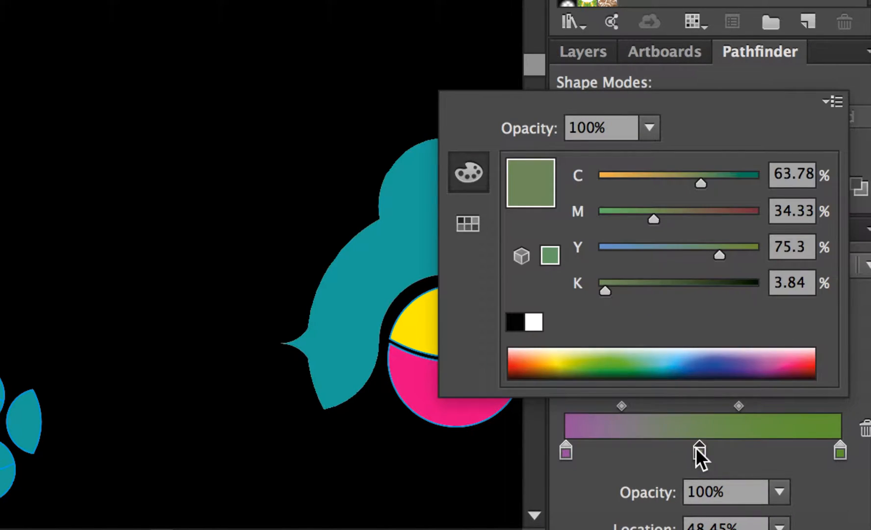
left_click(697, 360)
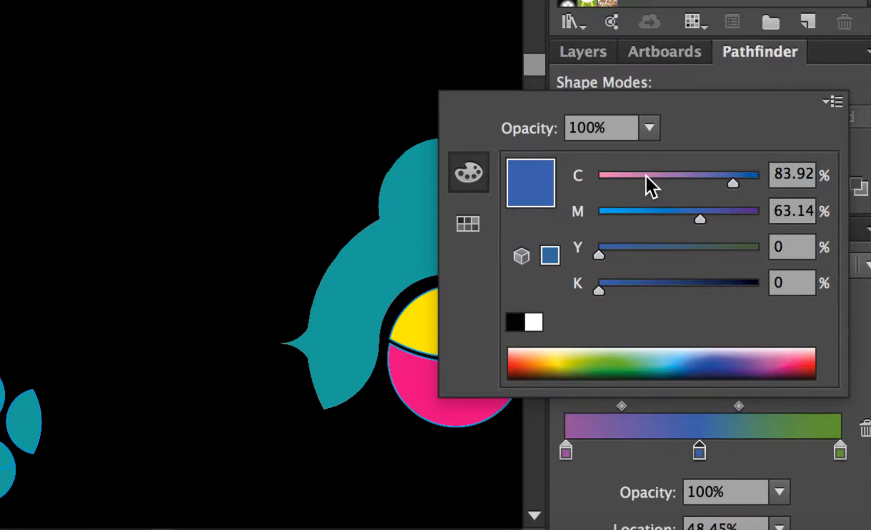
Try the Radial type on the circle's stroke gradient, and switch it back to Linear.
left_click(581, 483)
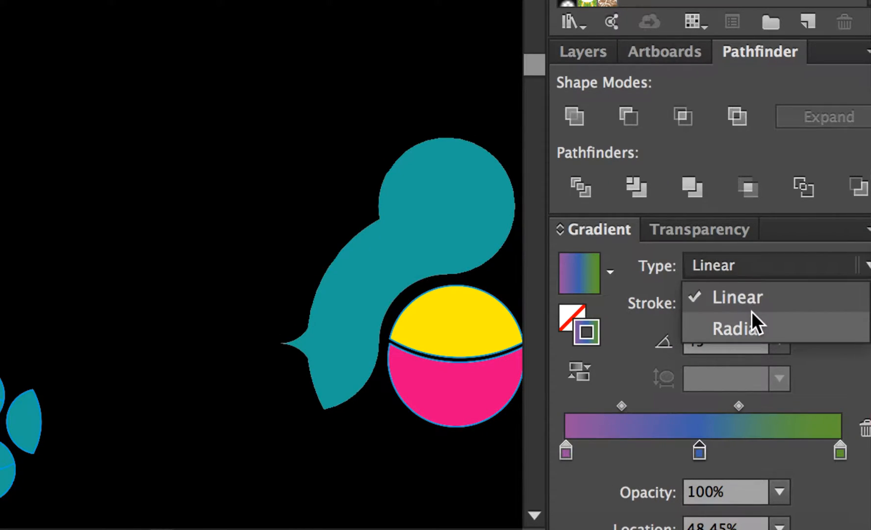
left_click(751, 311)
left_click(759, 271)
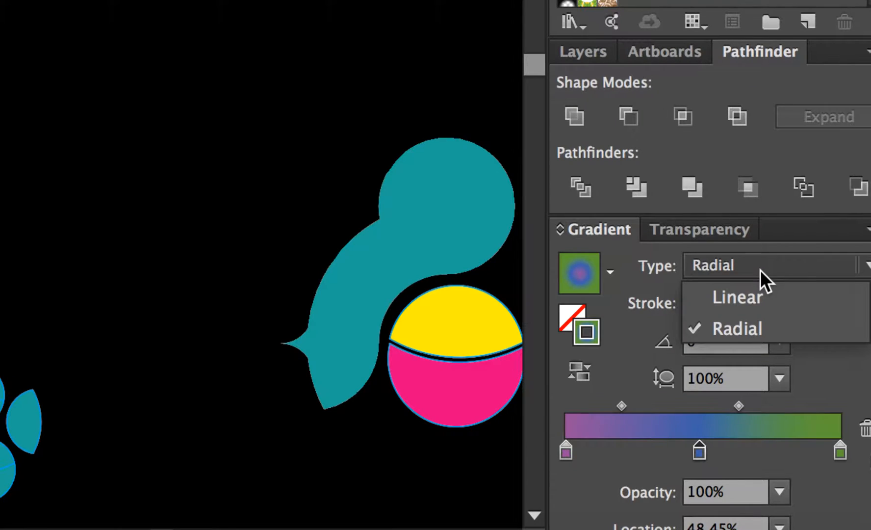
left_click(747, 296)
Set the angle of the circle's linear stroke gradient to 35°.
left_click(716, 341)
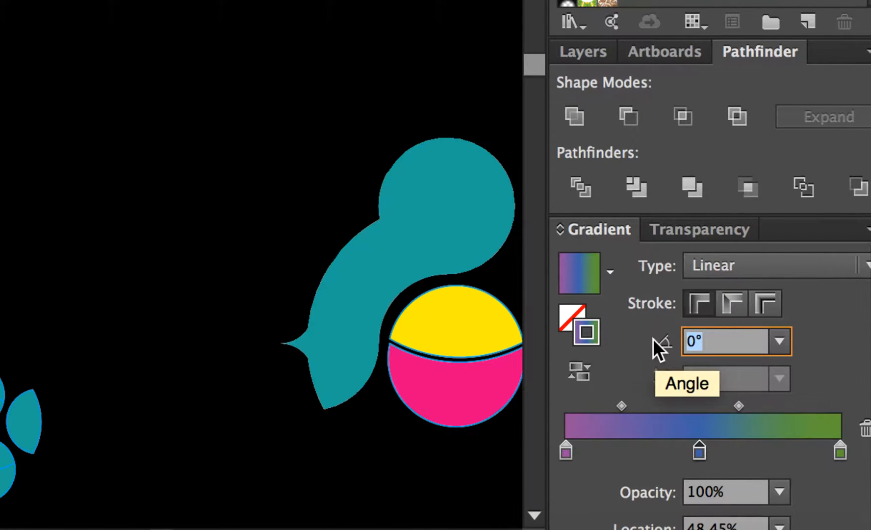
type("35")
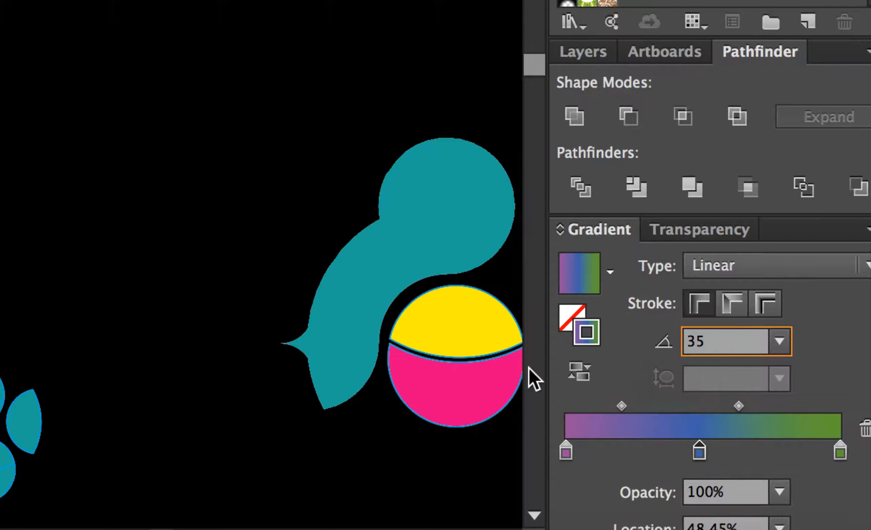
key("Return")
Try reversing the stroke gradient, restore its purple-to-green order, and look at the preset gradients without choosing one.
left_click(590, 367)
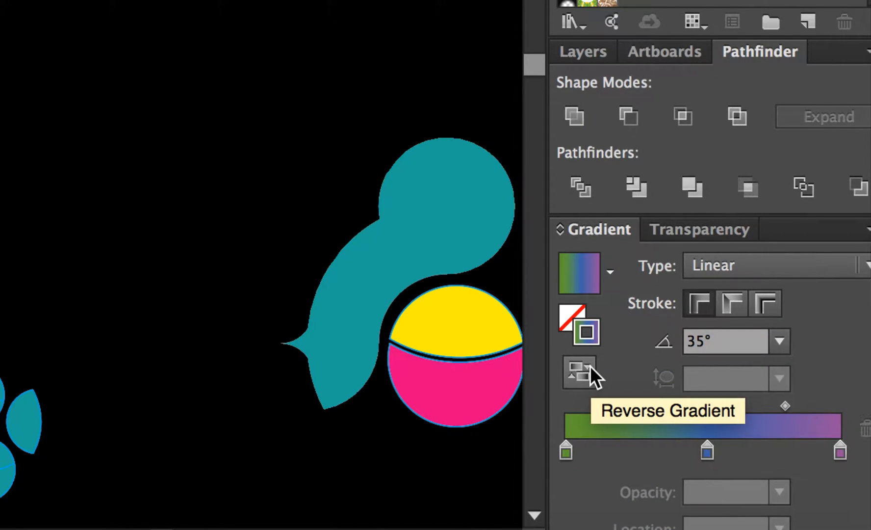
left_click(591, 367)
left_click(591, 367)
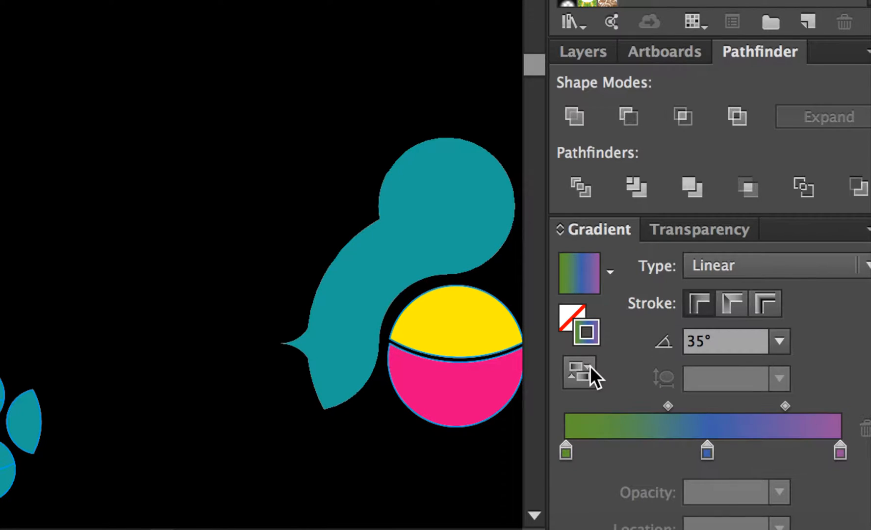
left_click(591, 366)
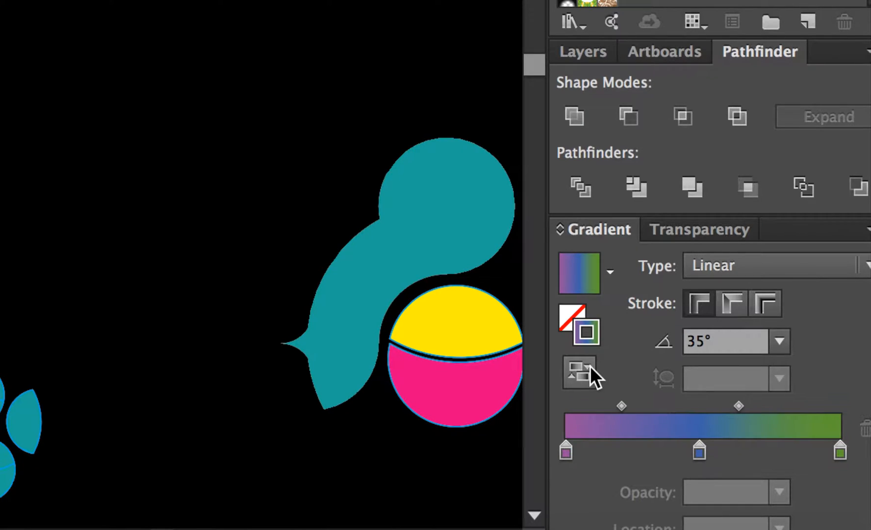
left_click(610, 273)
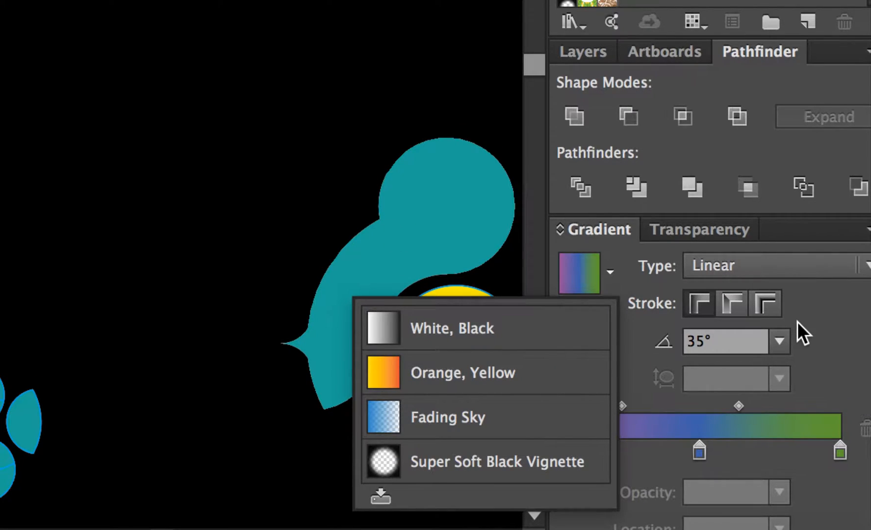
left_click(362, 257)
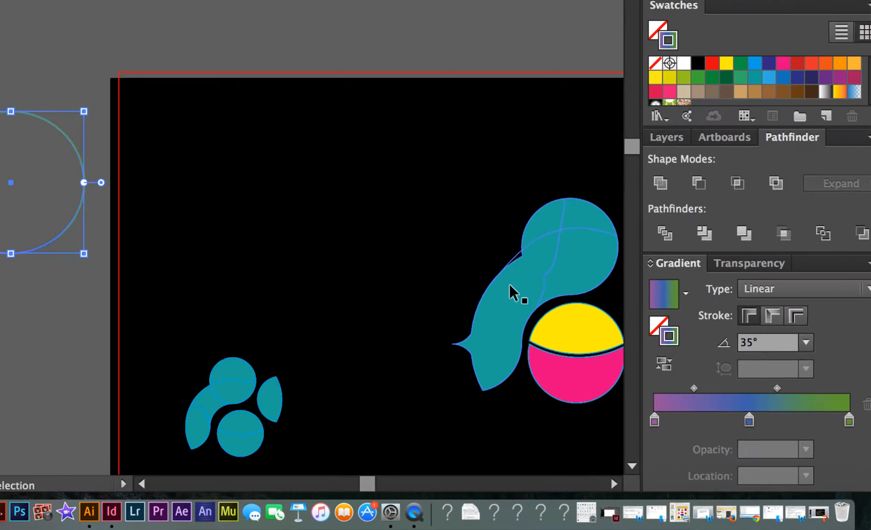
Try the gradient circle over the black artboard's left edge, and move it back onto the empty canvas beside the artboard.
key("space")
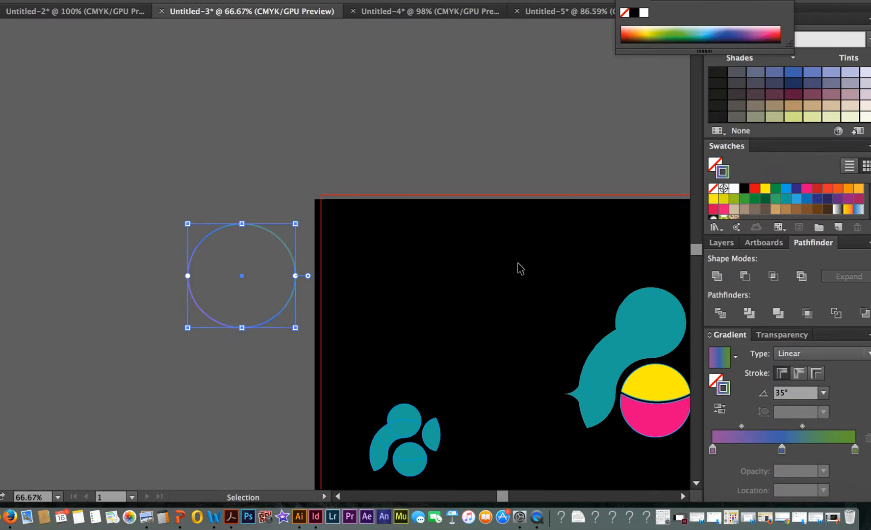
key("space")
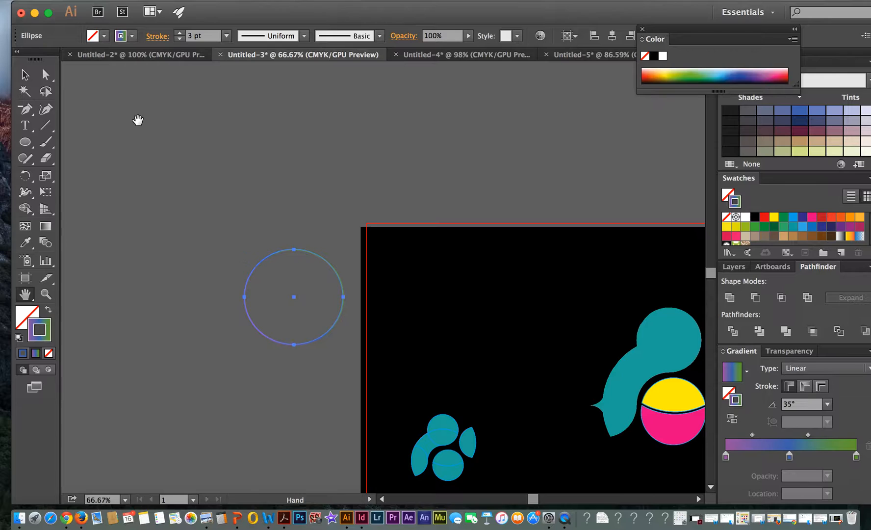
left_click(25, 77)
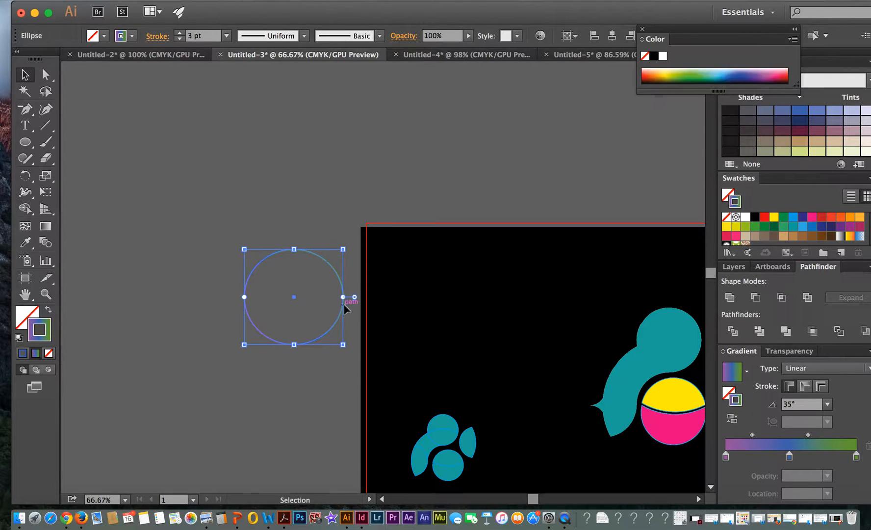
left_click_drag(323, 258, 400, 276)
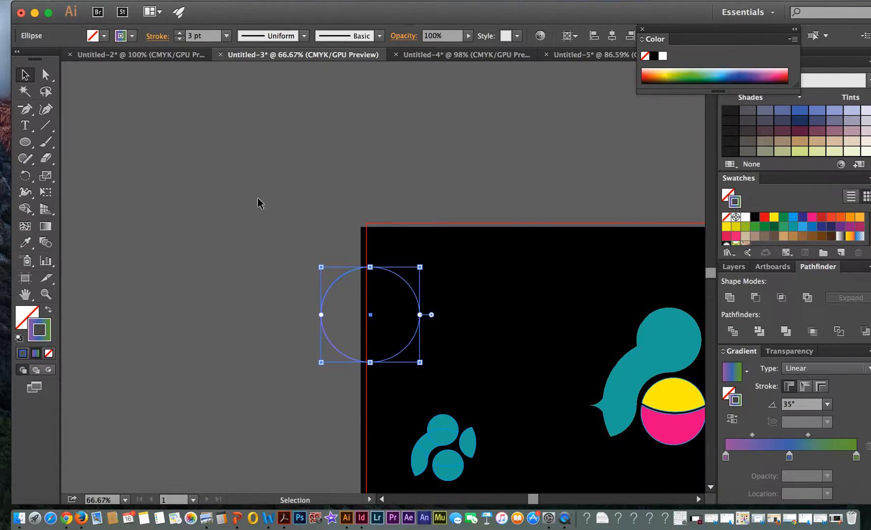
left_click(246, 168)
left_click_drag(326, 292, 256, 279)
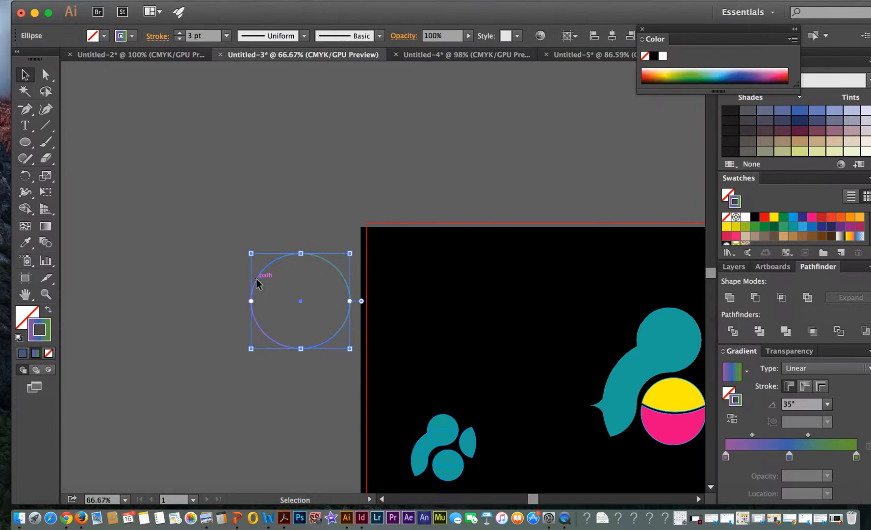
left_click(183, 161)
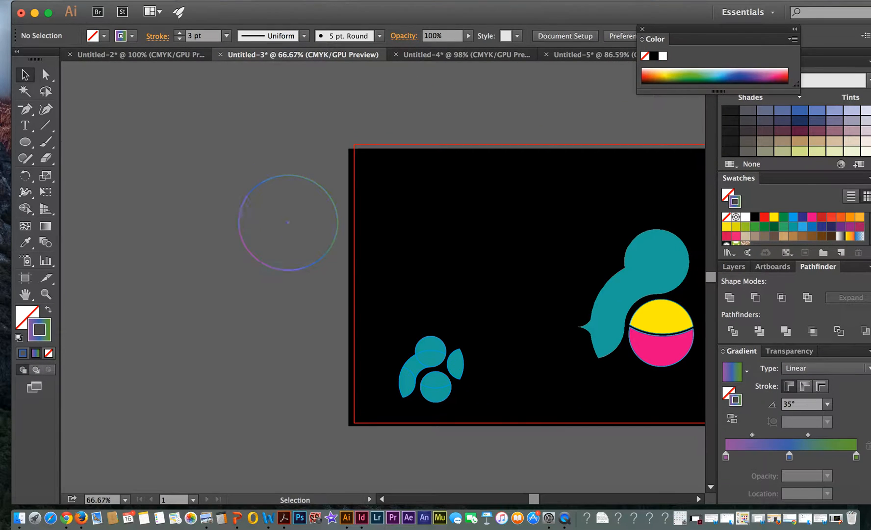
Open the Transform effect for the gradient circle and set both horizontal and vertical scale to 90%.
left_click_drag(218, 174, 310, 247)
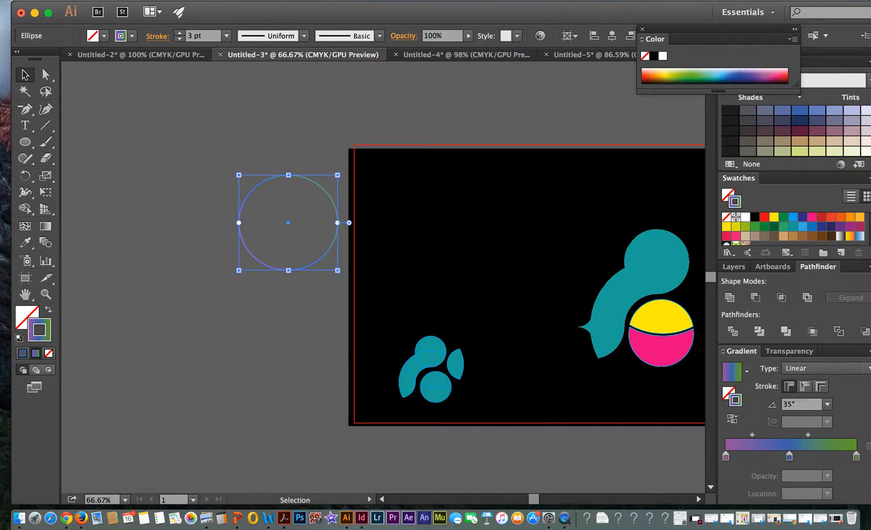
left_click(296, 0)
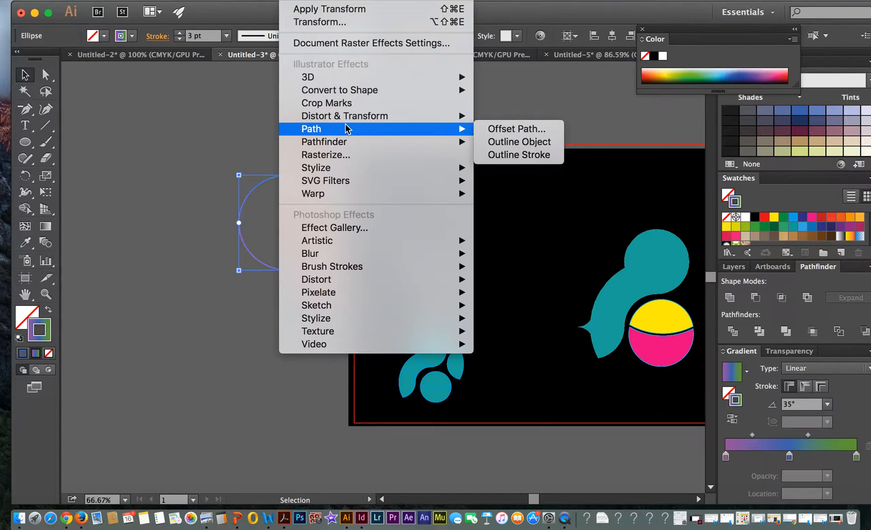
mouse_move(444, 135)
mouse_move(461, 118)
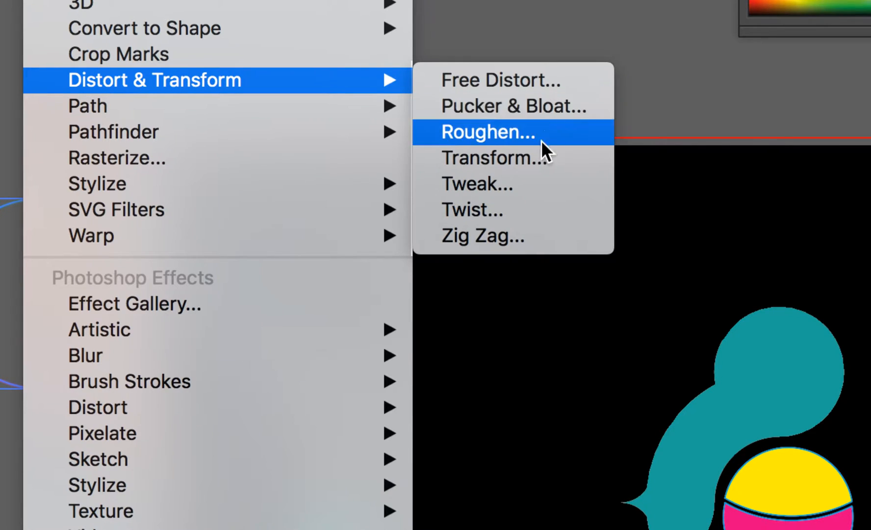
left_click(535, 155)
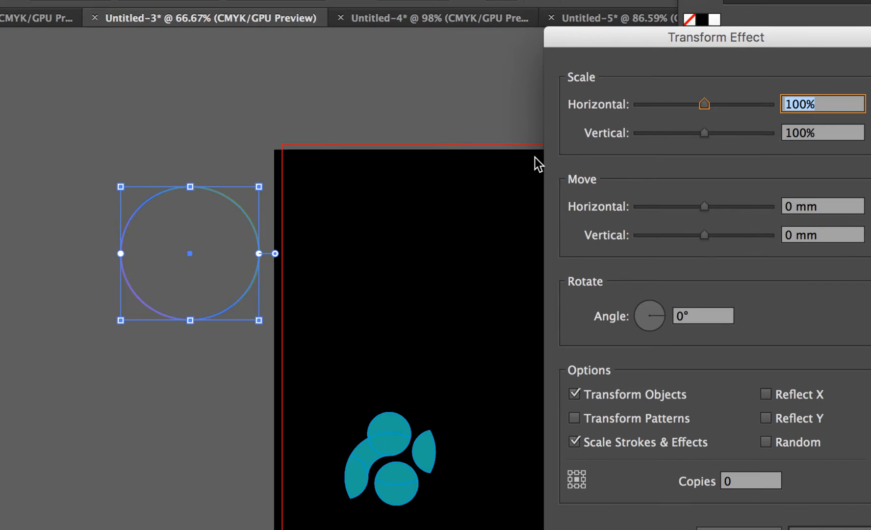
left_click_drag(625, 2, 602, 2)
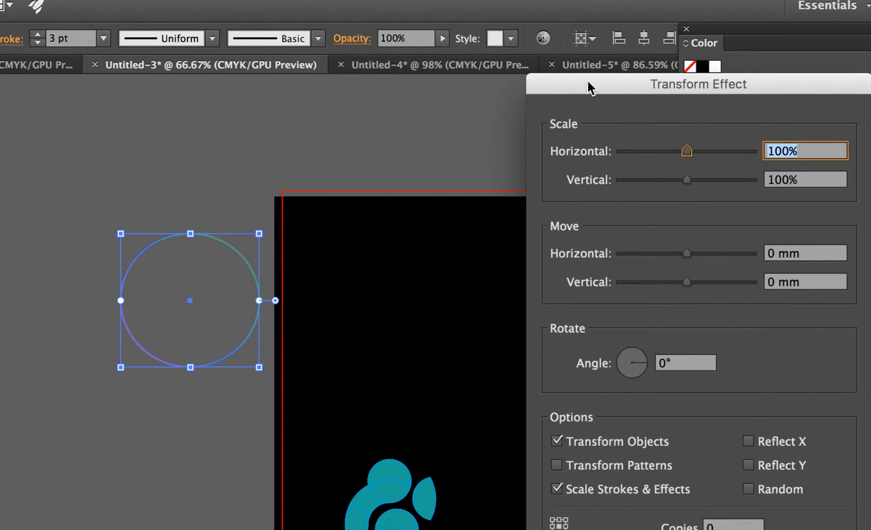
left_click_drag(588, 81, 453, 25)
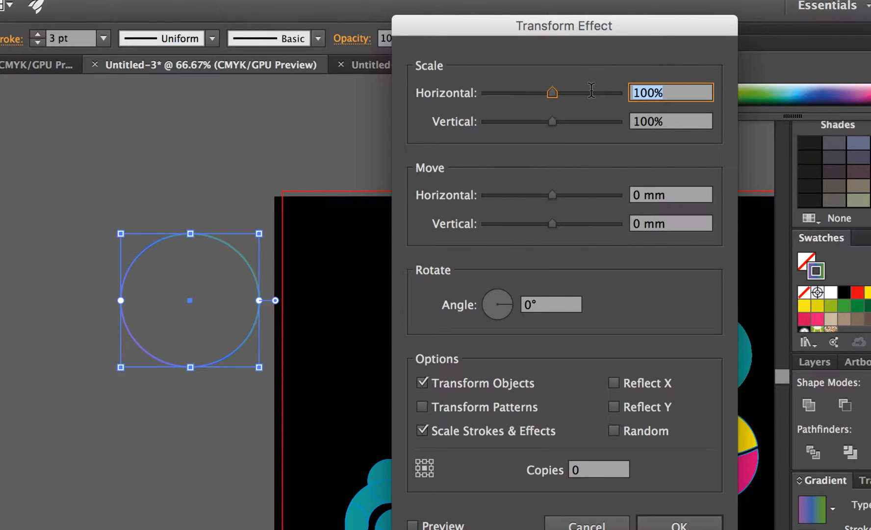
type("90")
left_click(670, 123)
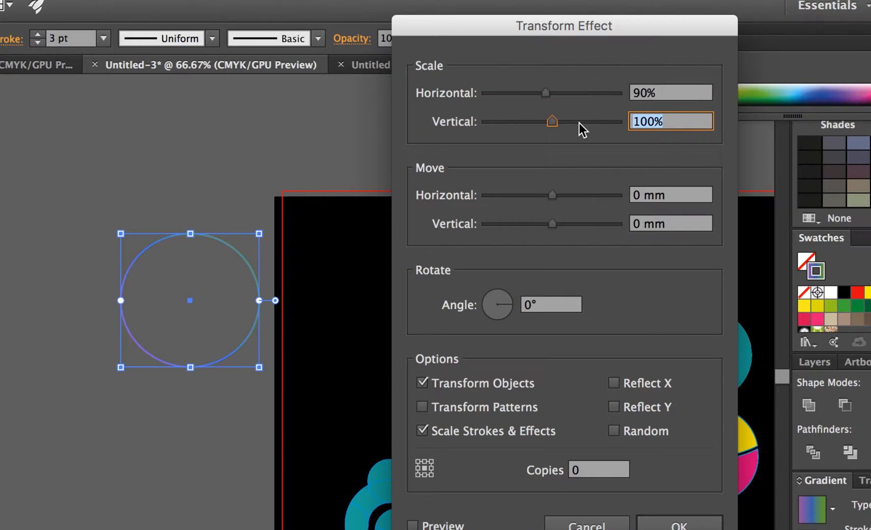
type("90")
left_click(668, 198)
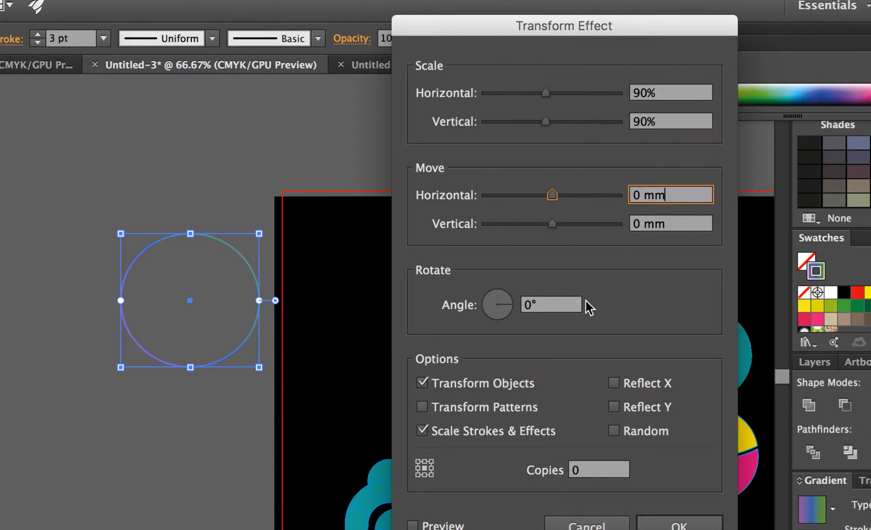
Set the Transform effect's rotation angle to 35° and copies to 35, with the preview turned on.
left_click(530, 305)
type("35")
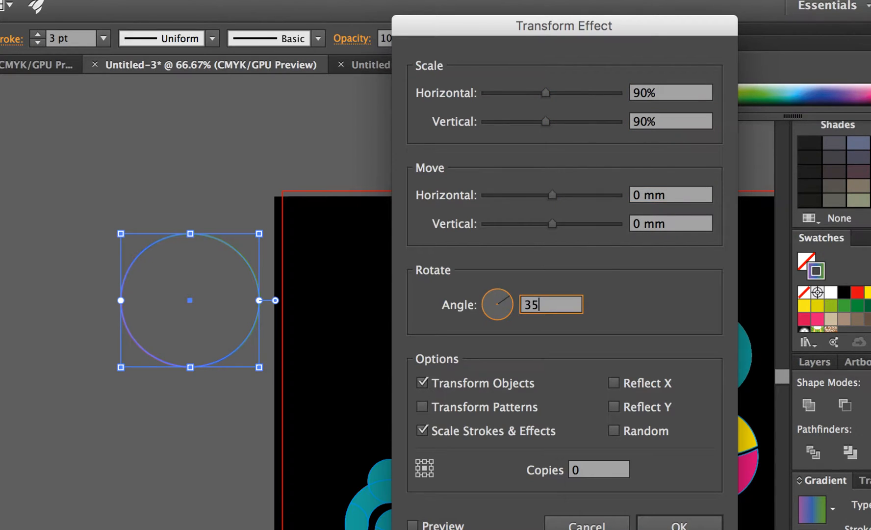
left_click(572, 472)
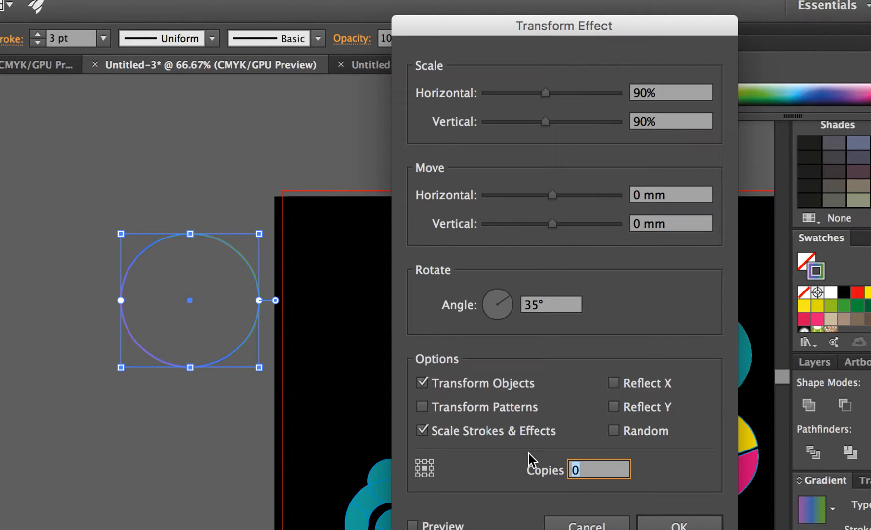
type("35")
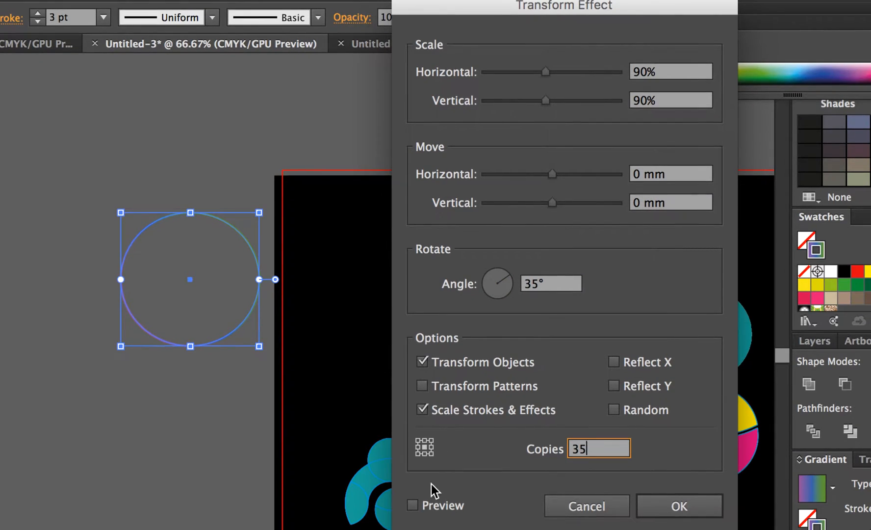
left_click(413, 508)
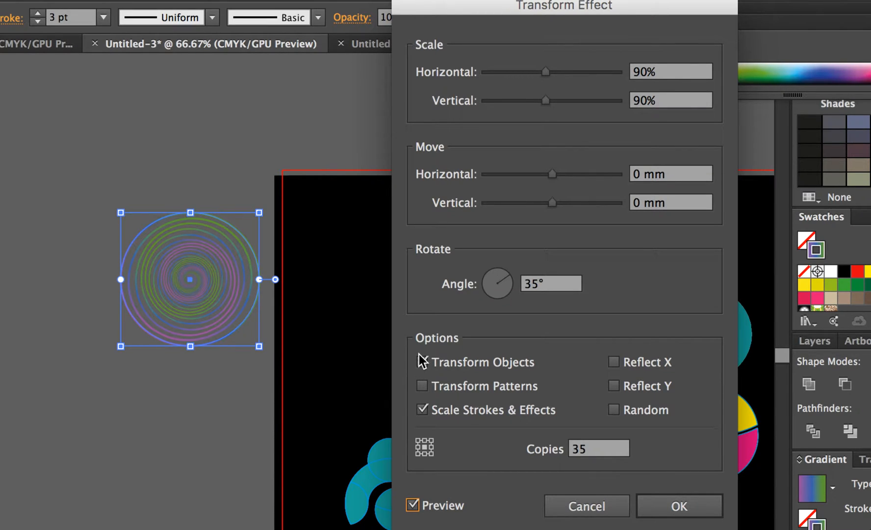
Enable Reflect X, Reflect Y and Random for the circle's Transform effect.
left_click(615, 363)
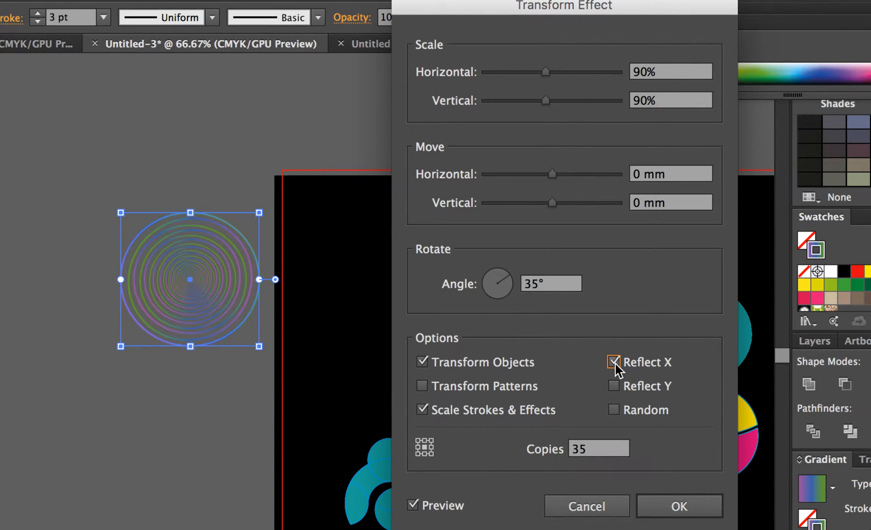
left_click(615, 387)
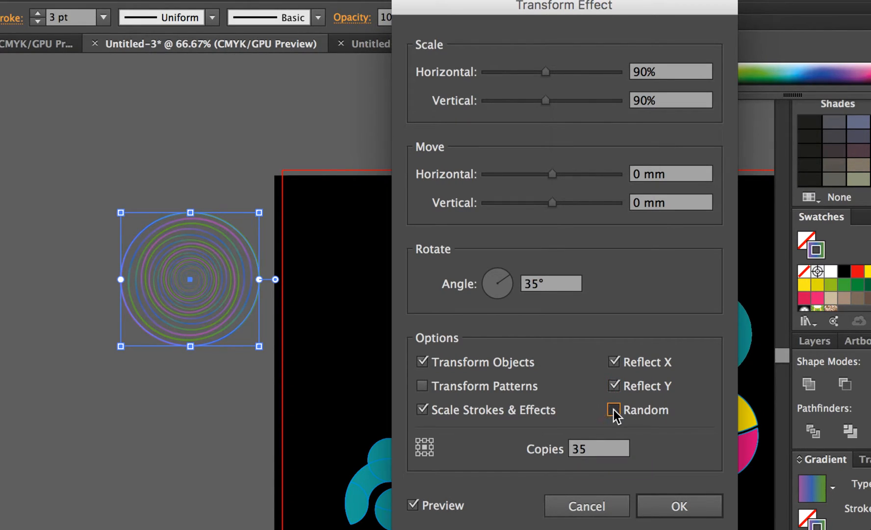
left_click(613, 410)
Change the Transform effect's rotation to 328° and both the horizontal and vertical move to -35.2778 mm.
left_click_drag(505, 277, 505, 288)
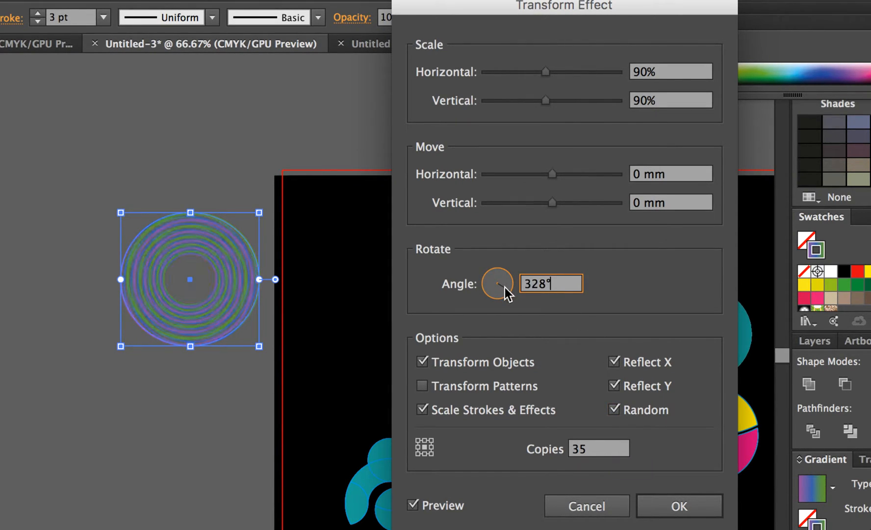
left_click_drag(546, 169, 485, 199)
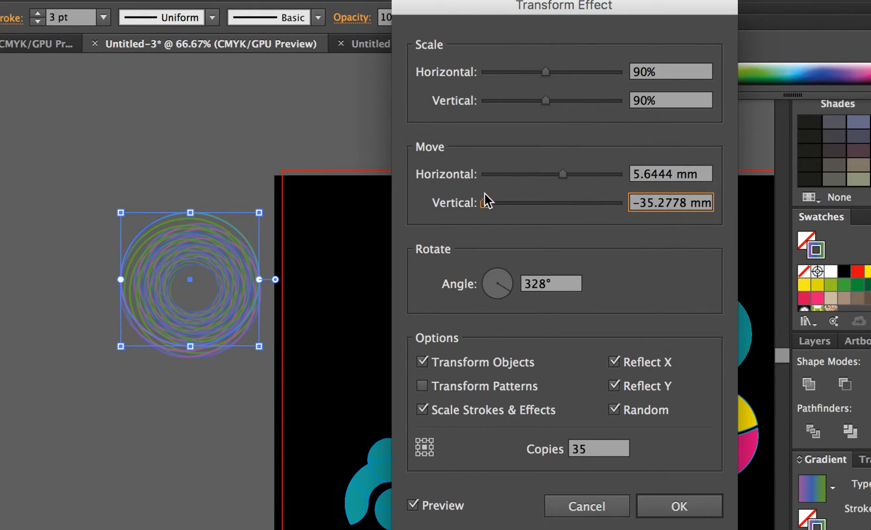
left_click_drag(562, 174, 481, 172)
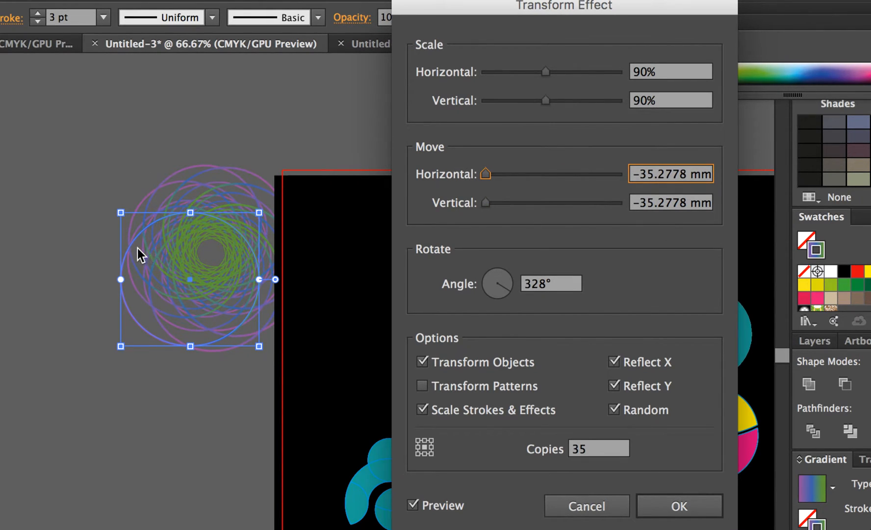
Change the Transform effect's scale to 52% horizontal and 107% vertical, and apply the effect to the circle.
left_click_drag(556, 73, 519, 72)
mouse_move(545, 100)
left_mouse_down()
mouse_move(575, 101)
mouse_move(556, 101)
left_mouse_up()
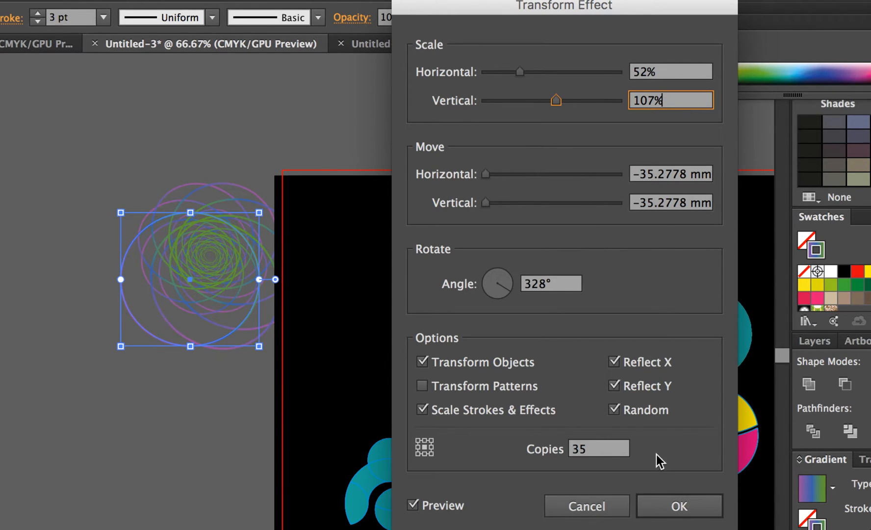
left_click(672, 503)
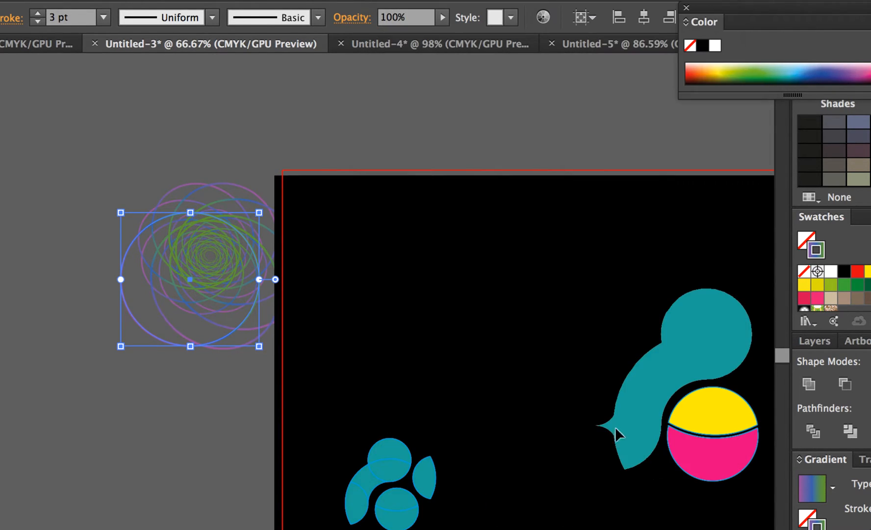
Move the spirograph artwork from the empty canvas onto the upper-left part of the black artboard.
left_click(197, 148)
left_click_drag(188, 251, 328, 277)
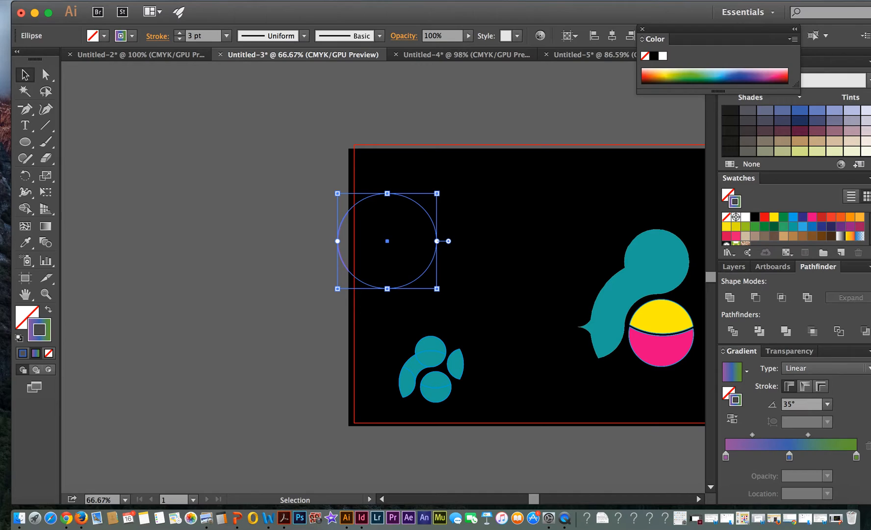
Show the Layers panel and float it over the empty canvas beside the black artboard.
left_click(372, 1)
mouse_move(391, 500)
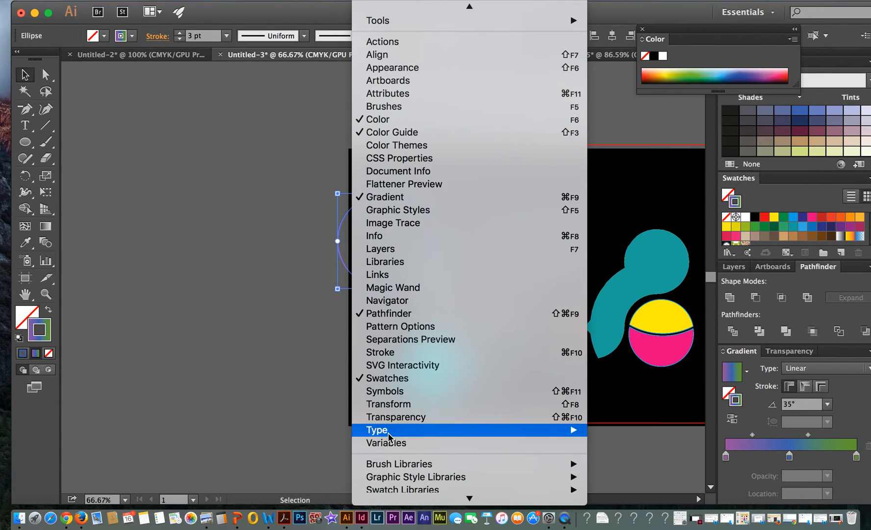
left_click(388, 248)
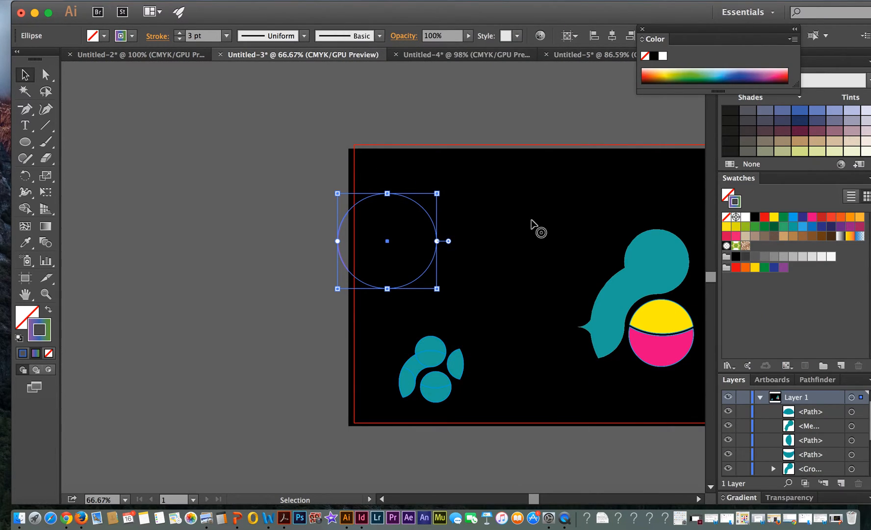
left_click_drag(736, 382, 165, 175)
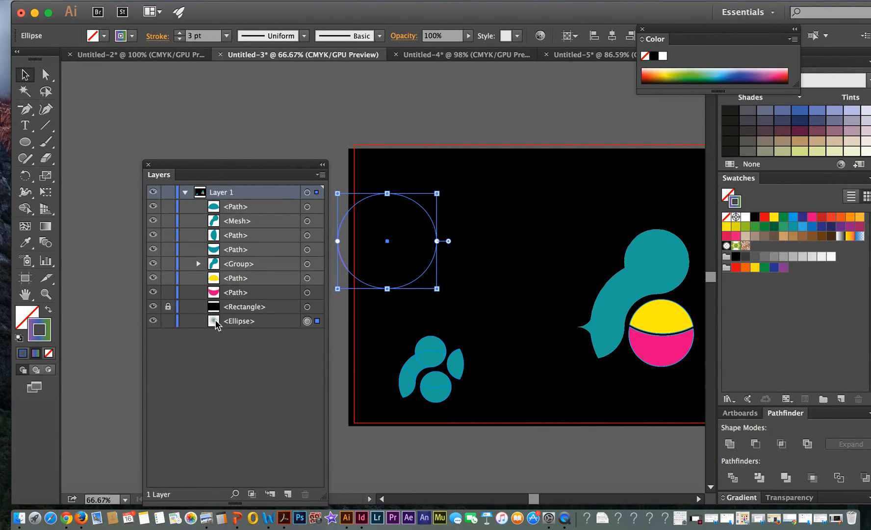
Bring the ellipse above the locked black rectangle in the layer order and shift the spirograph right, fully onto the artboard.
left_click(242, 327)
left_click_drag(240, 322, 240, 307)
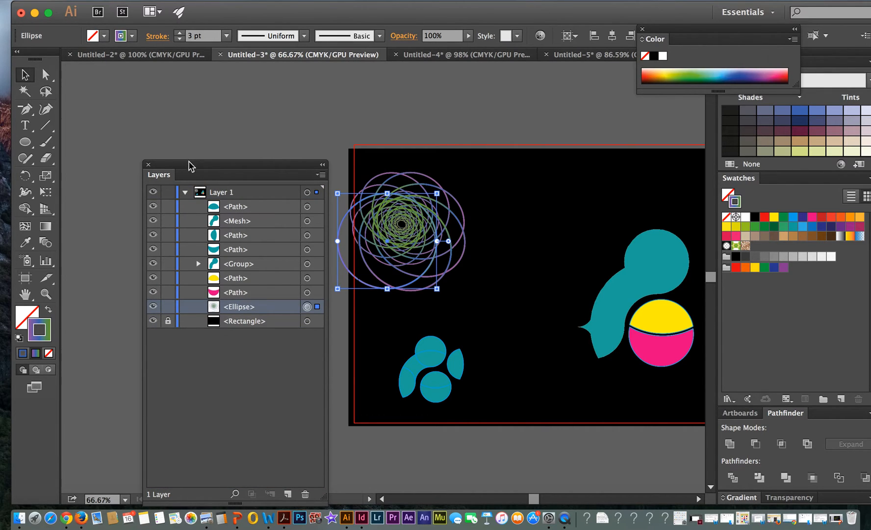
left_click_drag(187, 164, 128, 126)
left_click_drag(362, 238, 431, 243)
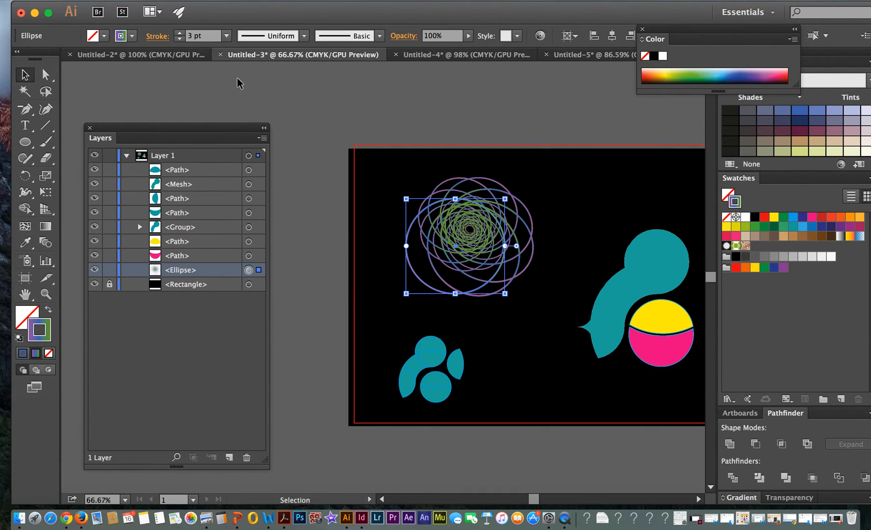
View the sample artwork in the Untitled-2 document with the Layers panel moved off the flower shape, and minimise the document window.
left_click(154, 61)
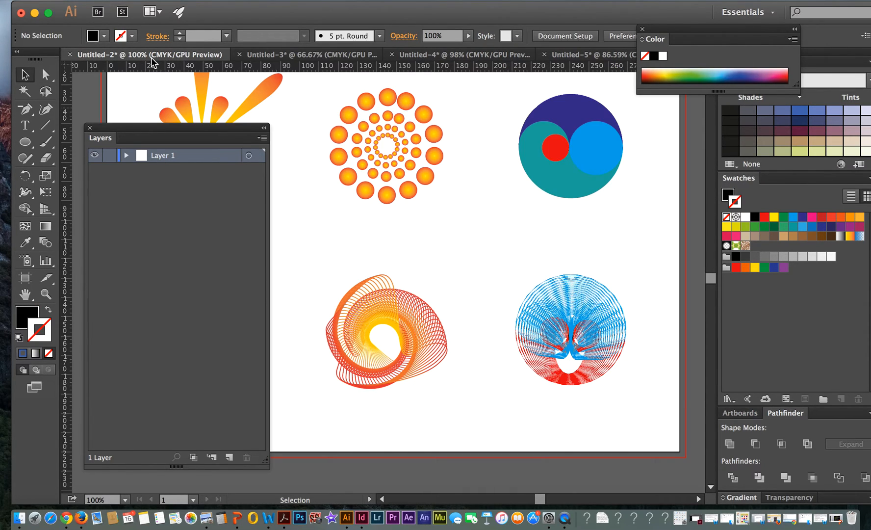
left_click_drag(134, 130, 195, 307)
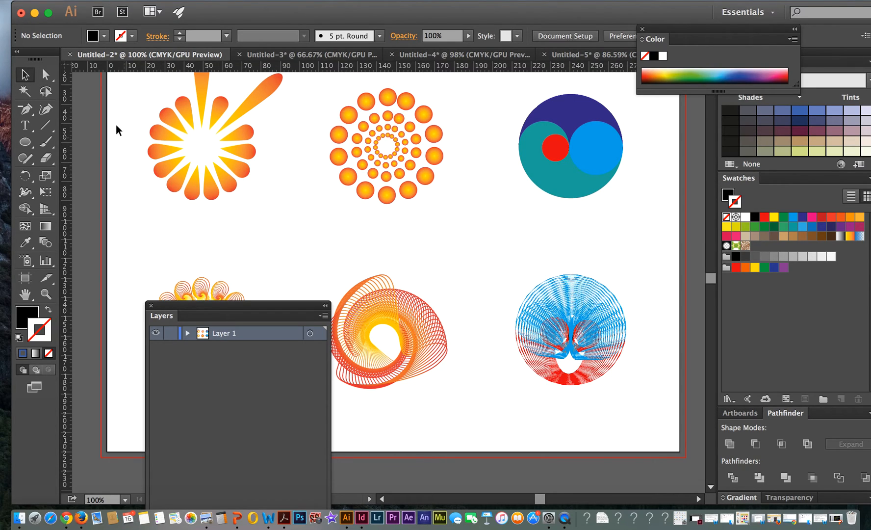
left_click(34, 13)
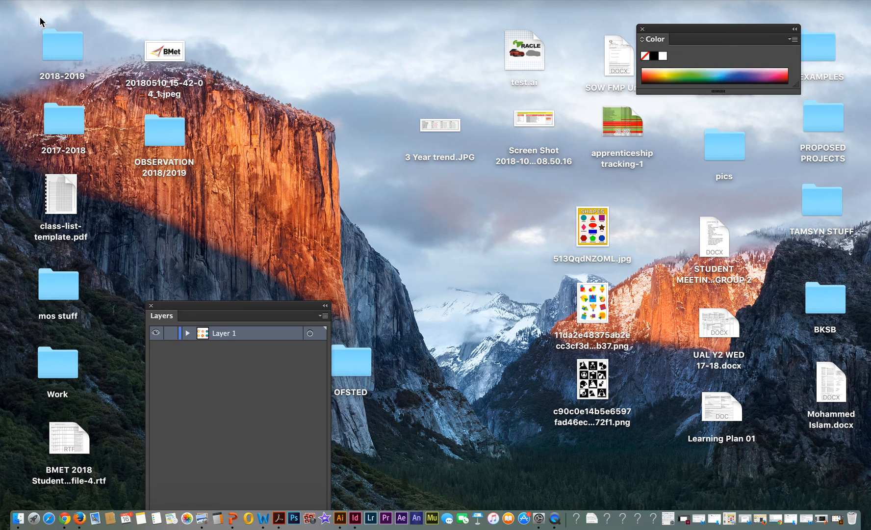
left_click(285, 86)
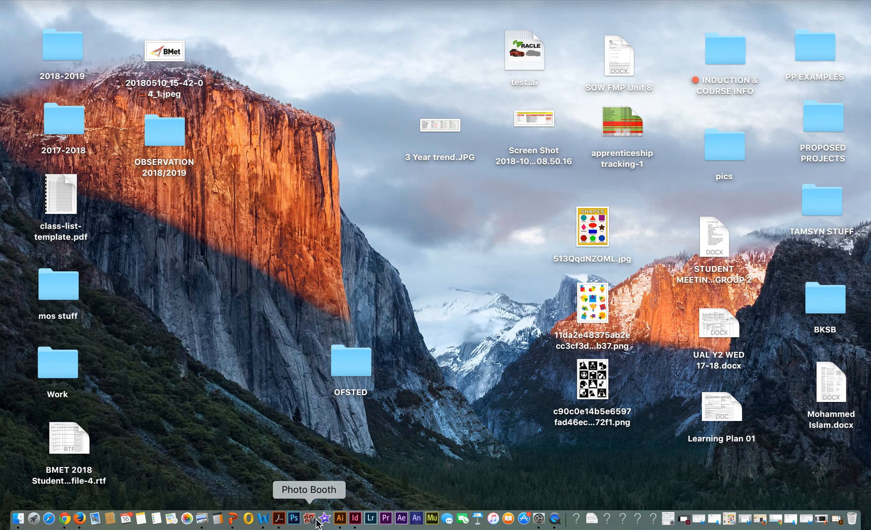